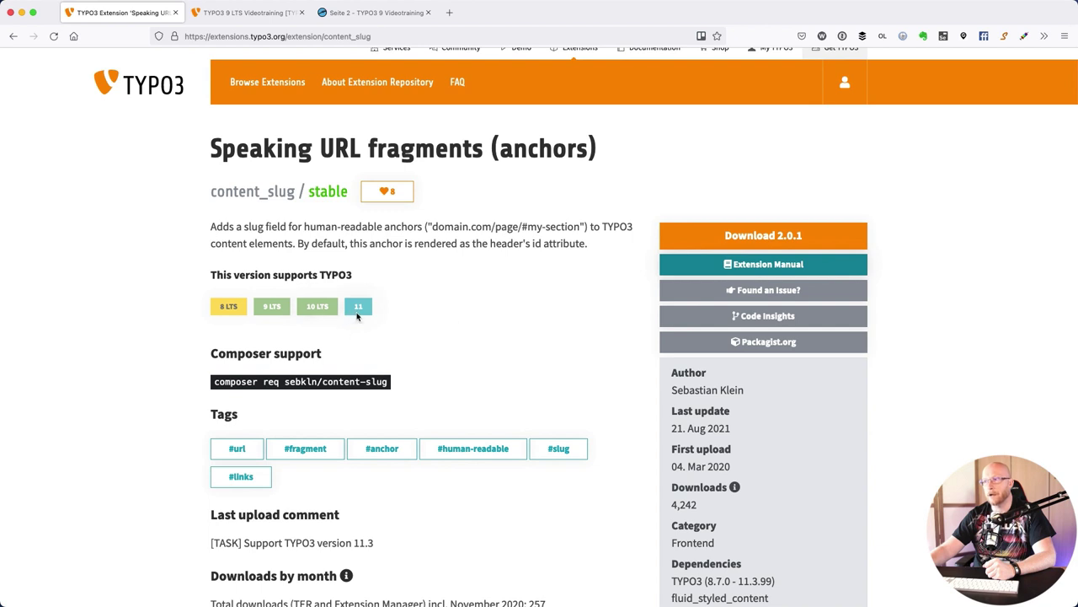
# Step: Examine the Speaking URL fragments extension page for supported TYPO3 versions, the Composer command and the example anchor URL
pyautogui.scroll(1, 393, 318)
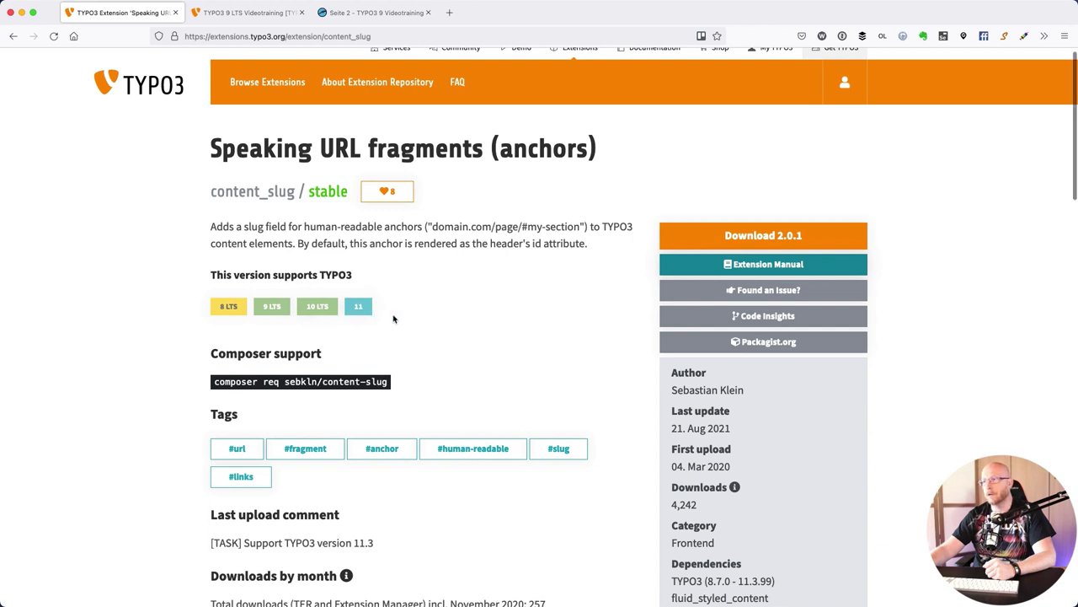
pyautogui.scroll(-1, 395, 320)
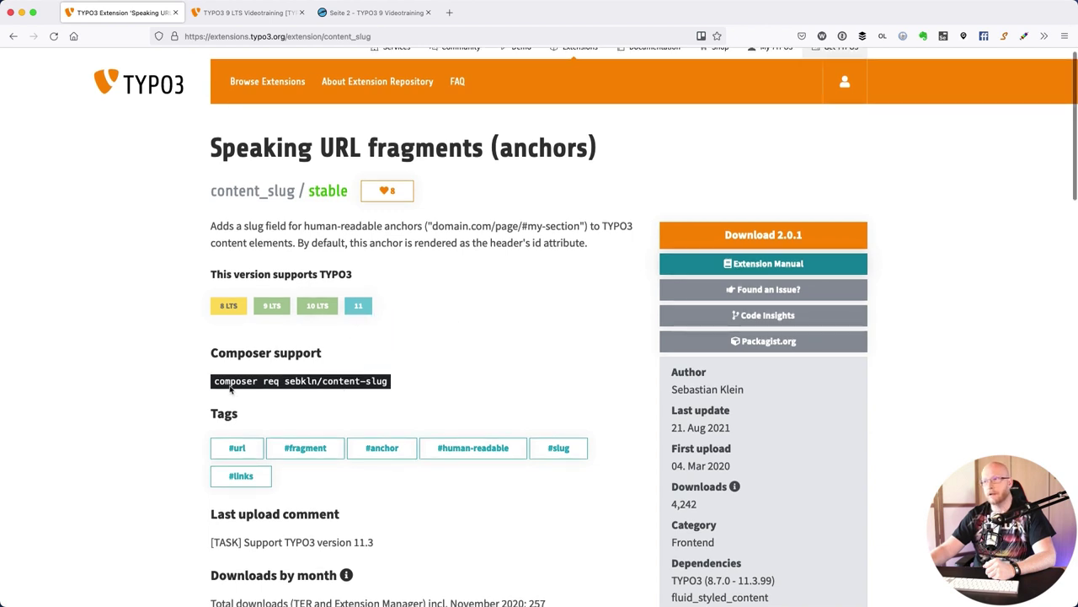
pyautogui.scroll(-1, 288, 388)
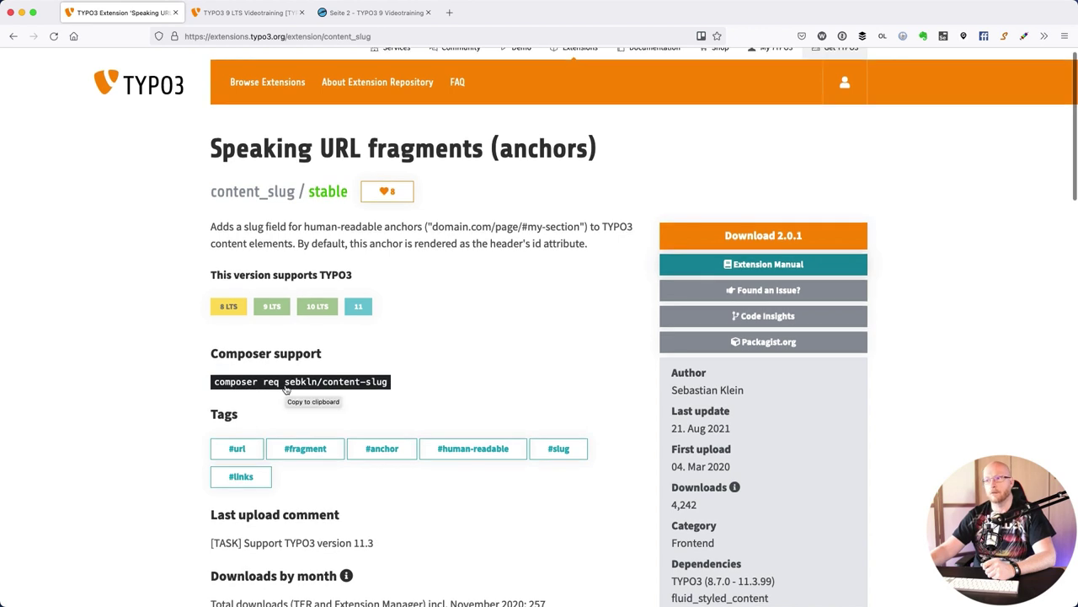
pyautogui.scroll(-1, 291, 390)
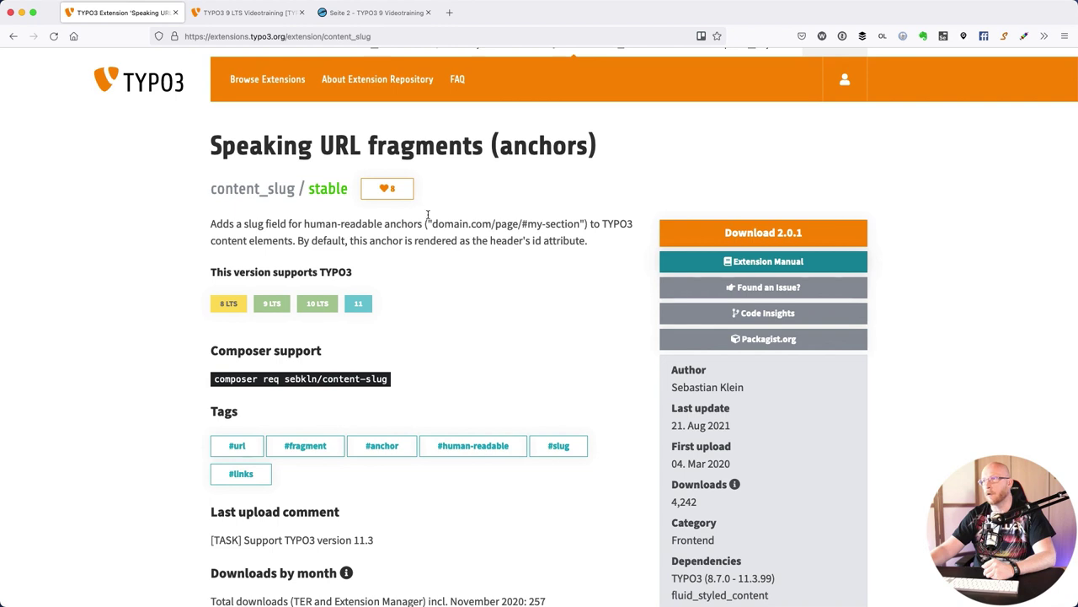
pyautogui.moveTo(433, 223); pyautogui.dragTo(565, 224)
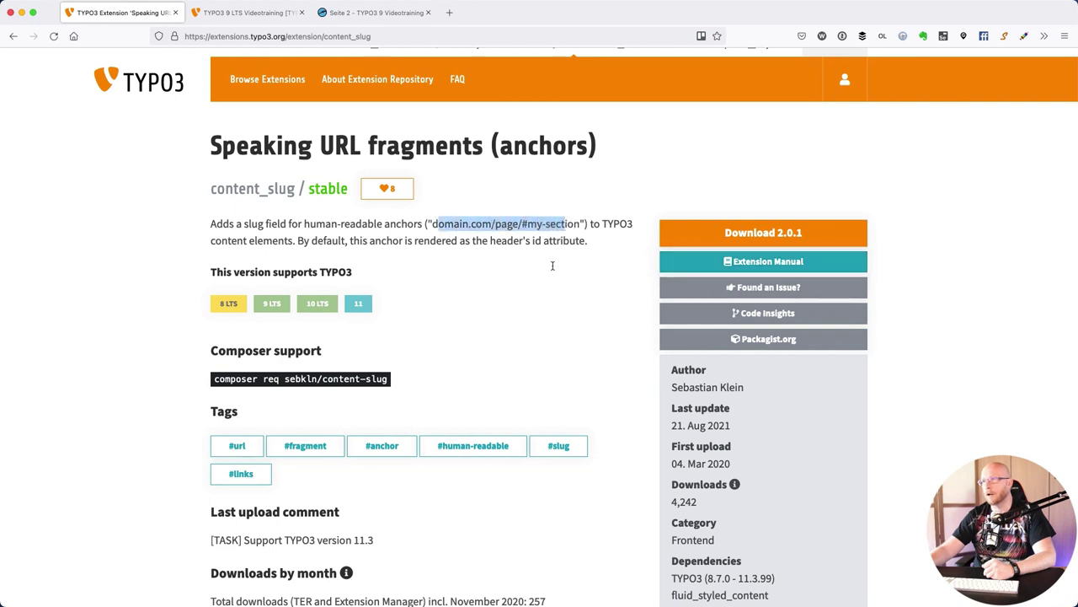
# Step: Open the extension manual and look through its overview and table of contents
pyautogui.click(730, 265)
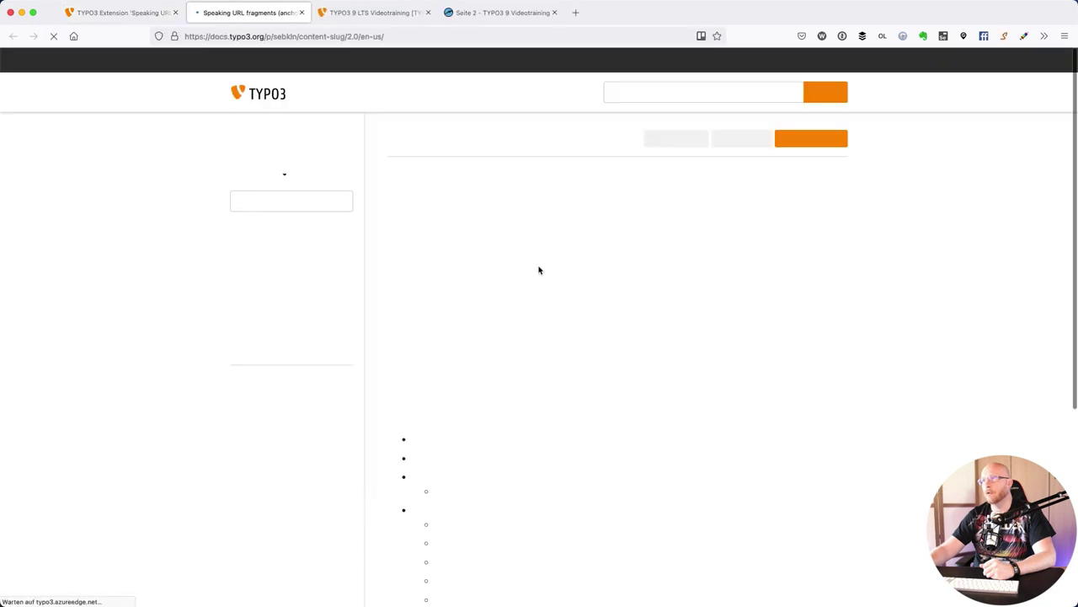
pyautogui.scroll(-3, 506, 329)
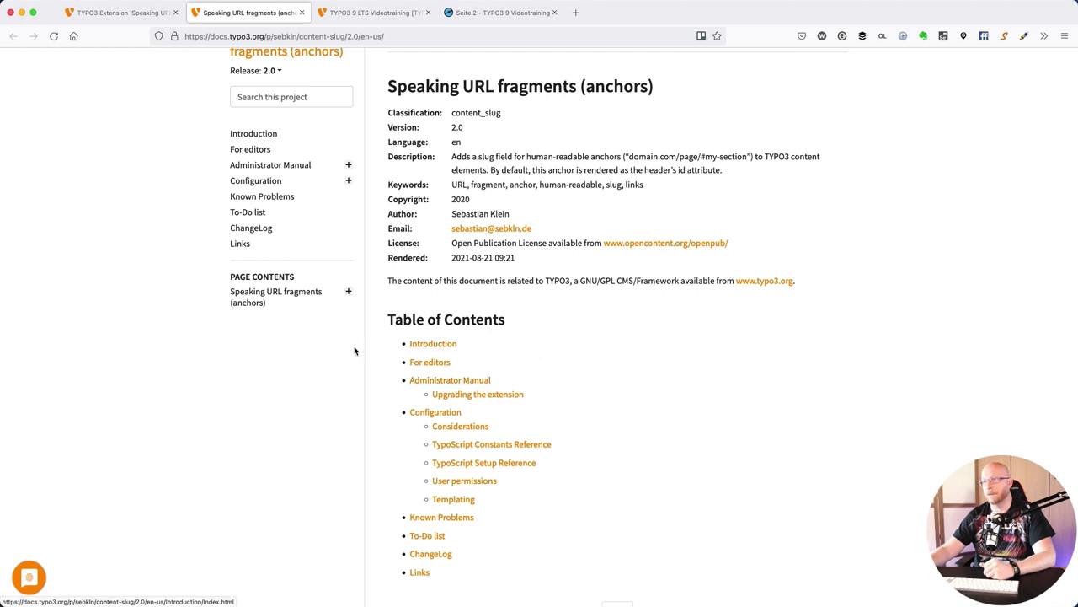
pyautogui.scroll(1, 353, 367)
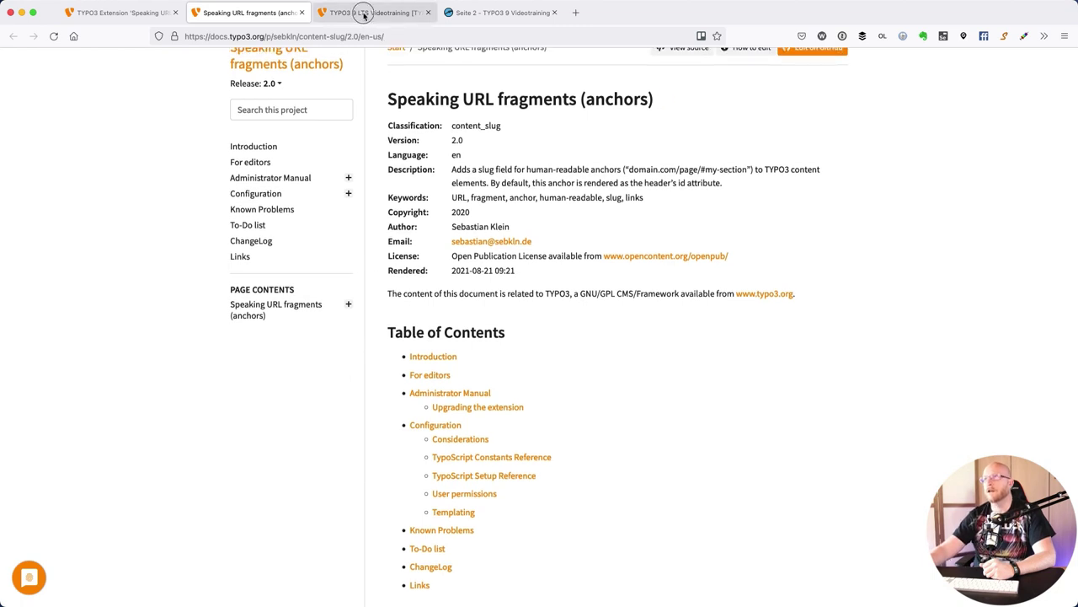
# Step: Check the installed extensions in the TYPO3 backend and look through the headings on the Seite 2 frontend page
pyautogui.click(365, 13)
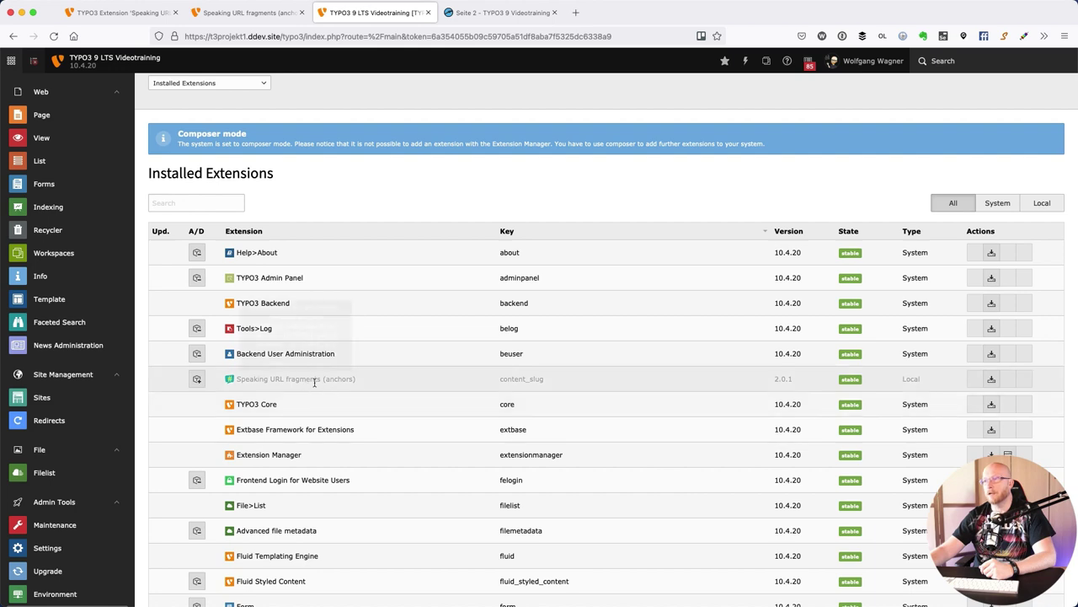
pyautogui.click(456, 16)
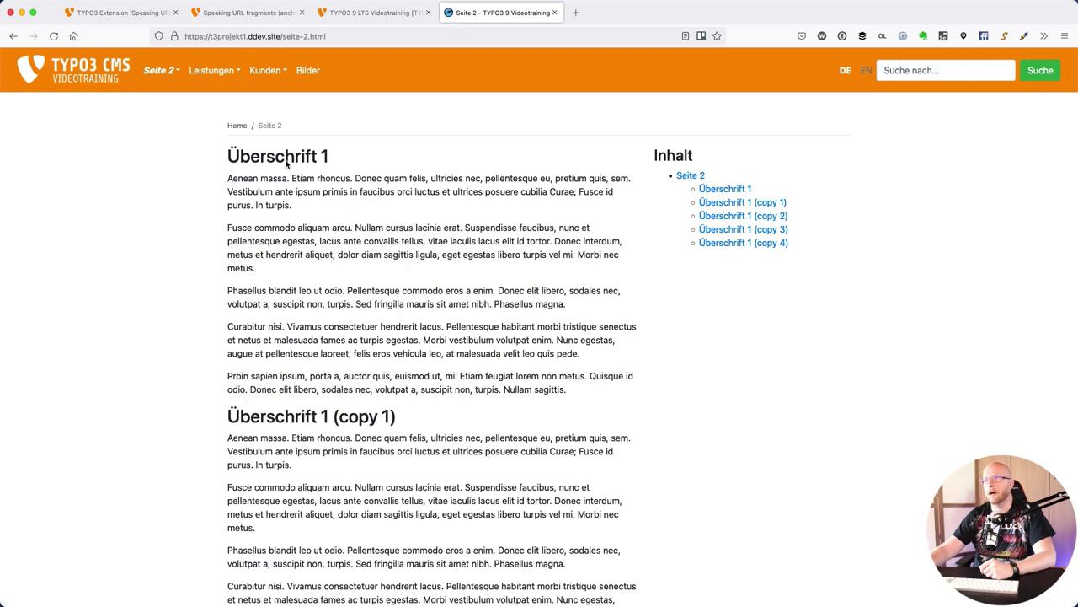
pyautogui.scroll(-15, 337, 390)
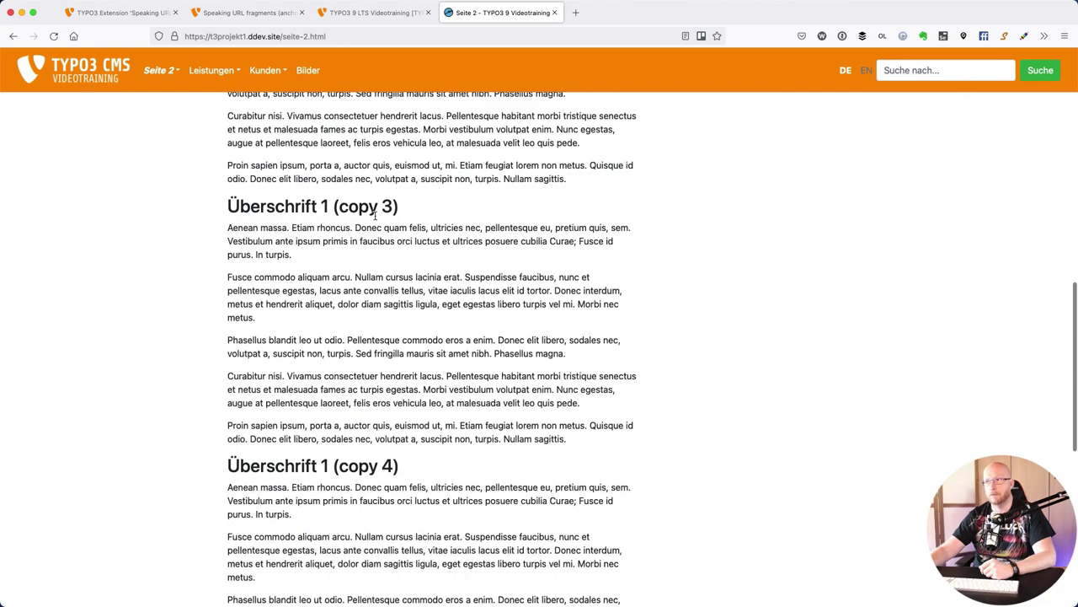
pyautogui.scroll(-6, 354, 346)
pyautogui.scroll(10, 354, 350)
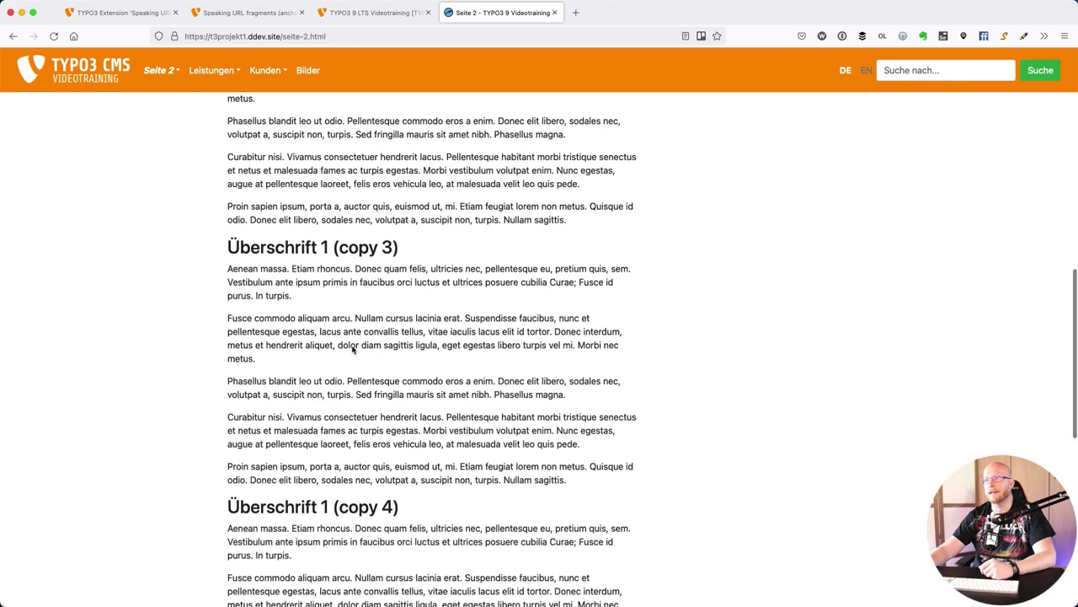
pyautogui.scroll(6, 353, 349)
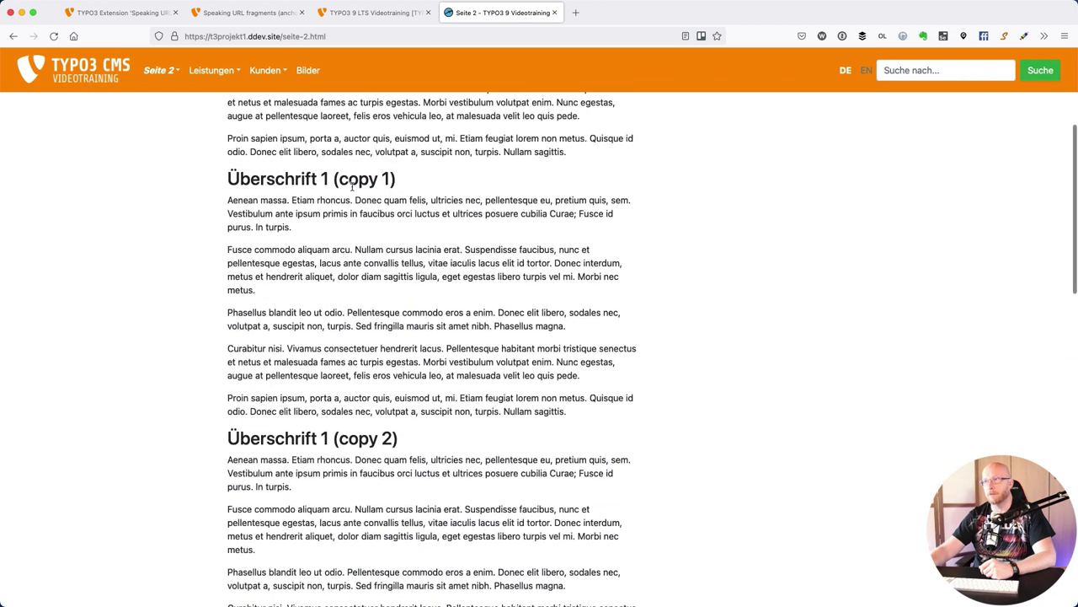
pyautogui.scroll(5, 289, 287)
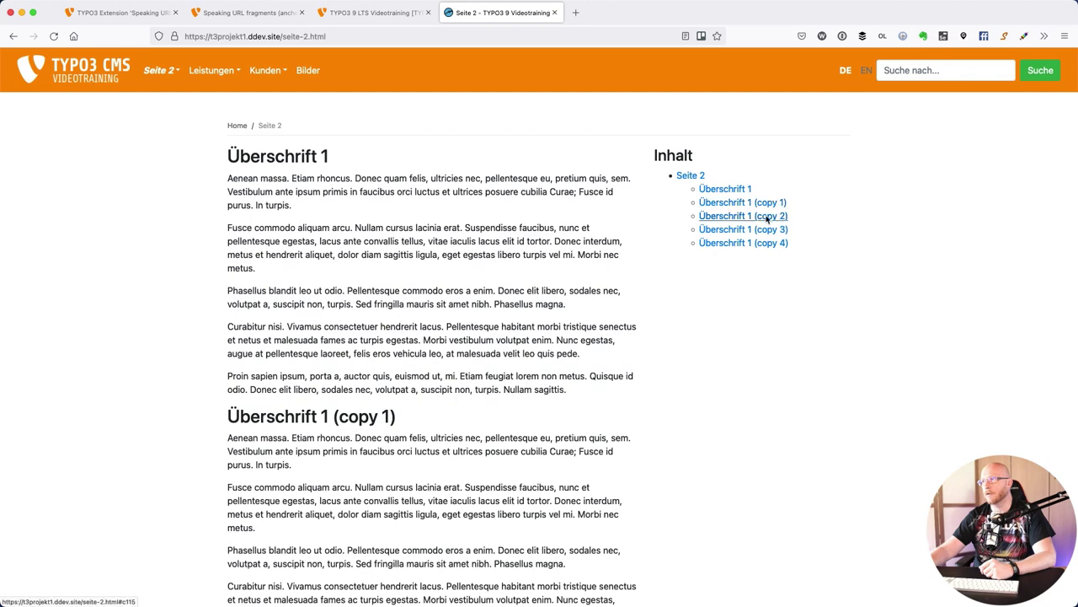
# Step: Follow the Inhalt links to Überschrift 1 (copy 3) and Überschrift 1 (copy 4) to examine their URL anchors
pyautogui.click(745, 235)
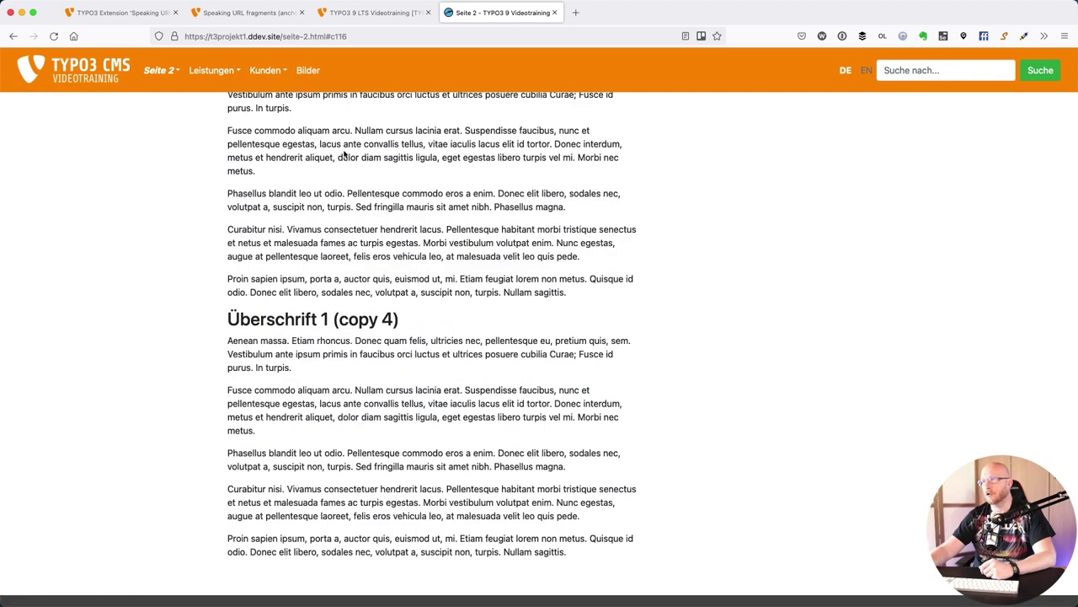
pyautogui.scroll(2, 343, 153)
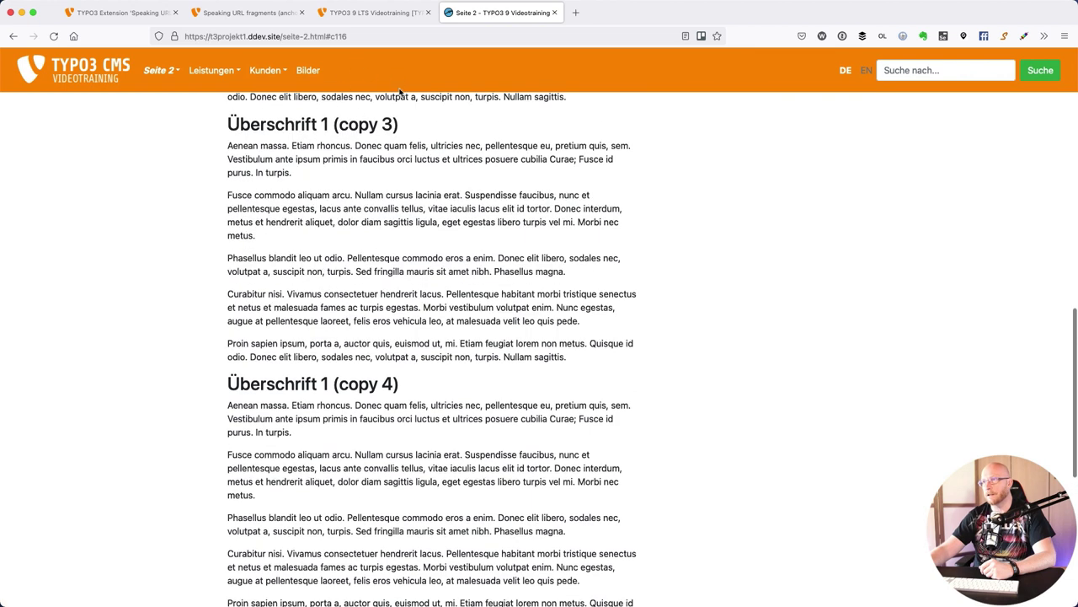
pyautogui.scroll(-1, 396, 119)
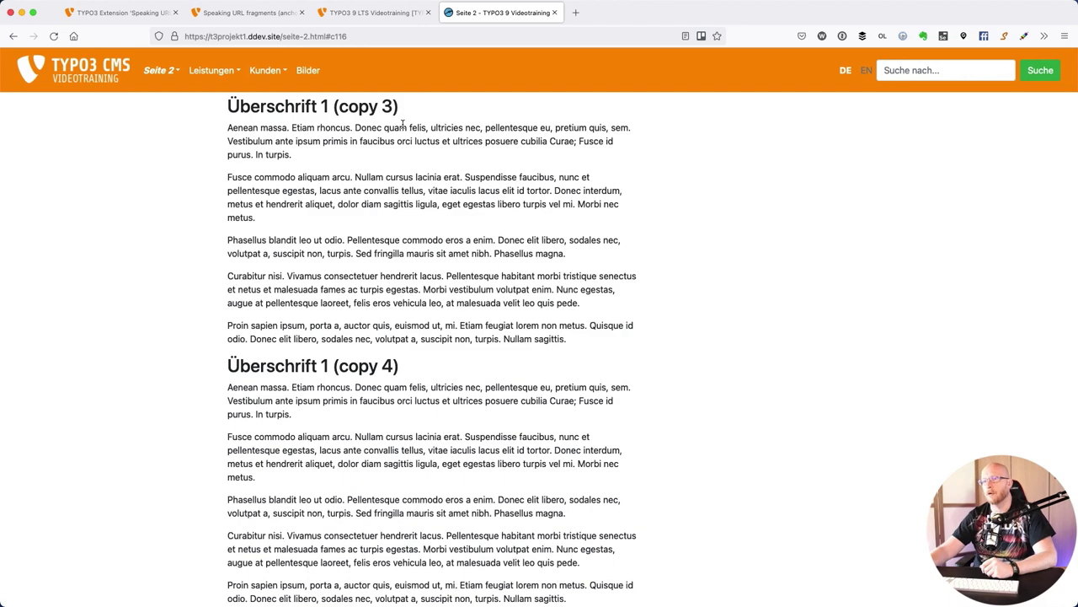
pyautogui.scroll(5, 405, 127)
pyautogui.scroll(7, 419, 128)
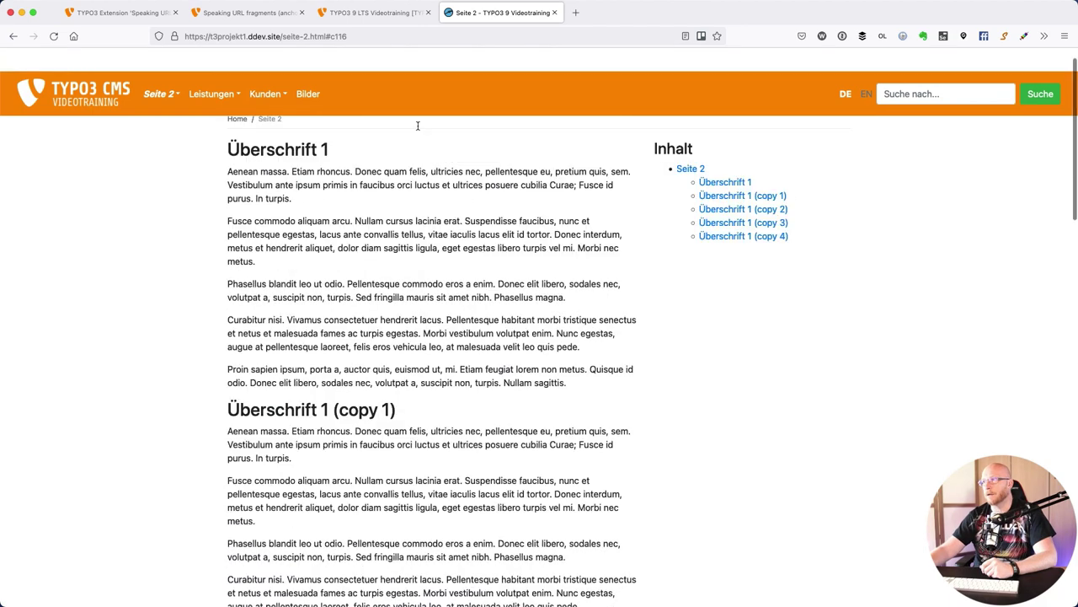
pyautogui.click(756, 244)
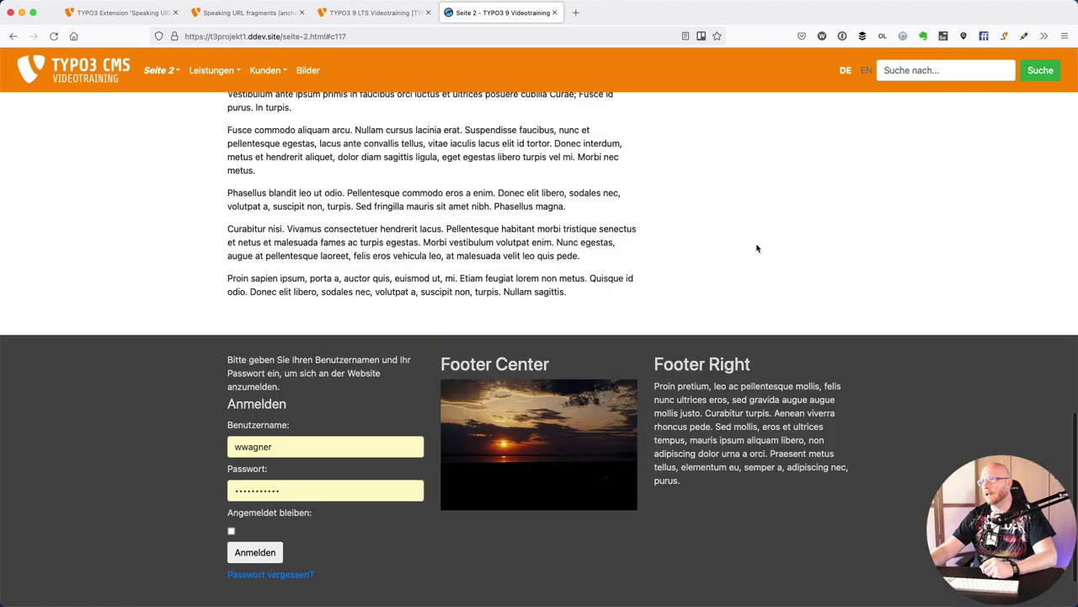
pyautogui.scroll(2, 334, 145)
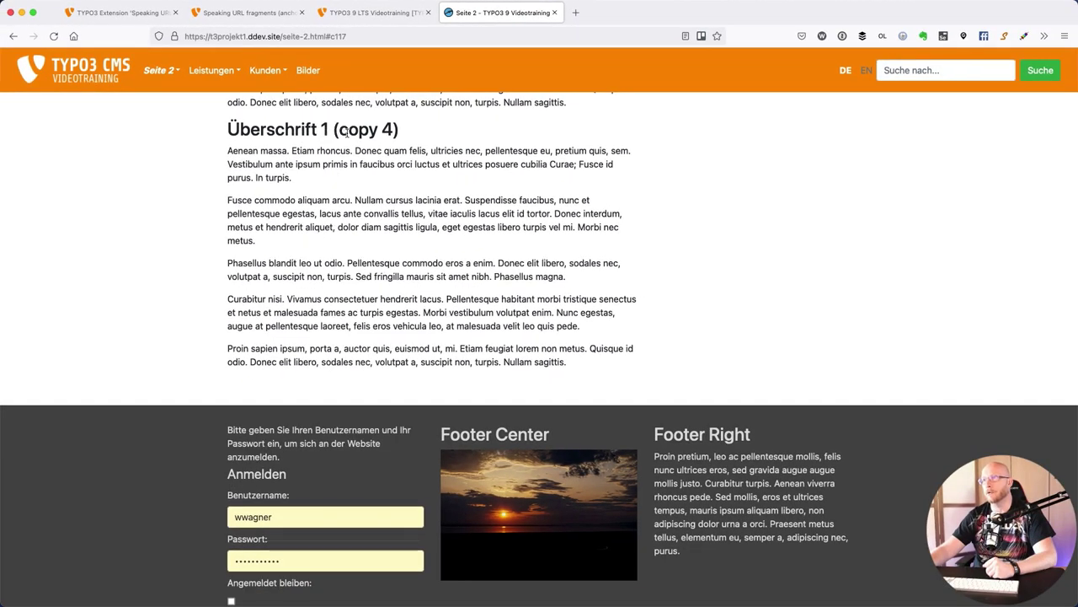
# Step: Open Seite 2 in the TYPO3 backend's Page module and look through its content elements
pyautogui.click(362, 13)
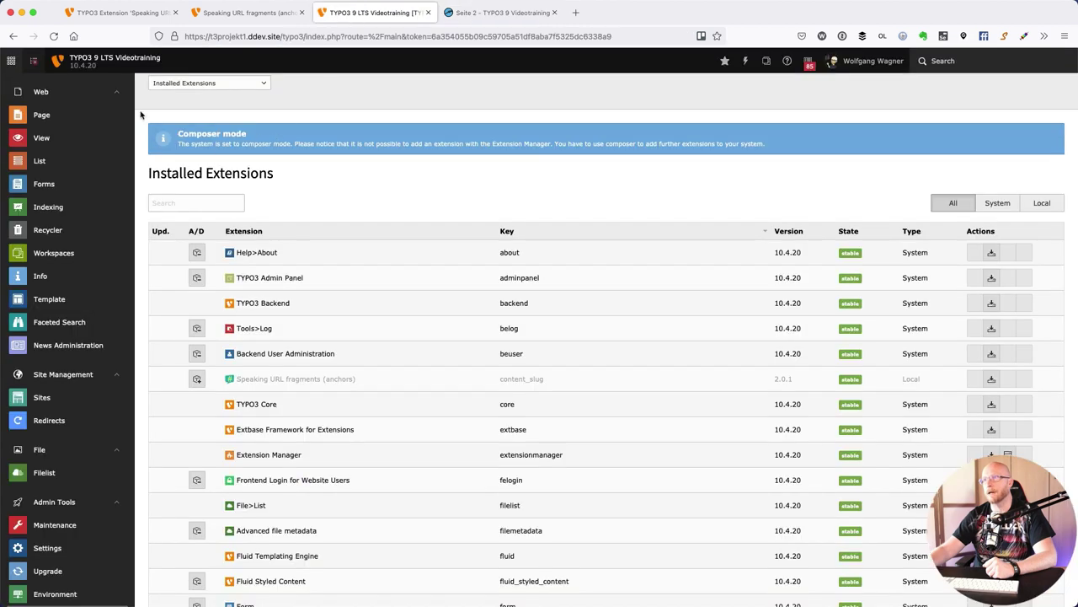
pyautogui.click(49, 118)
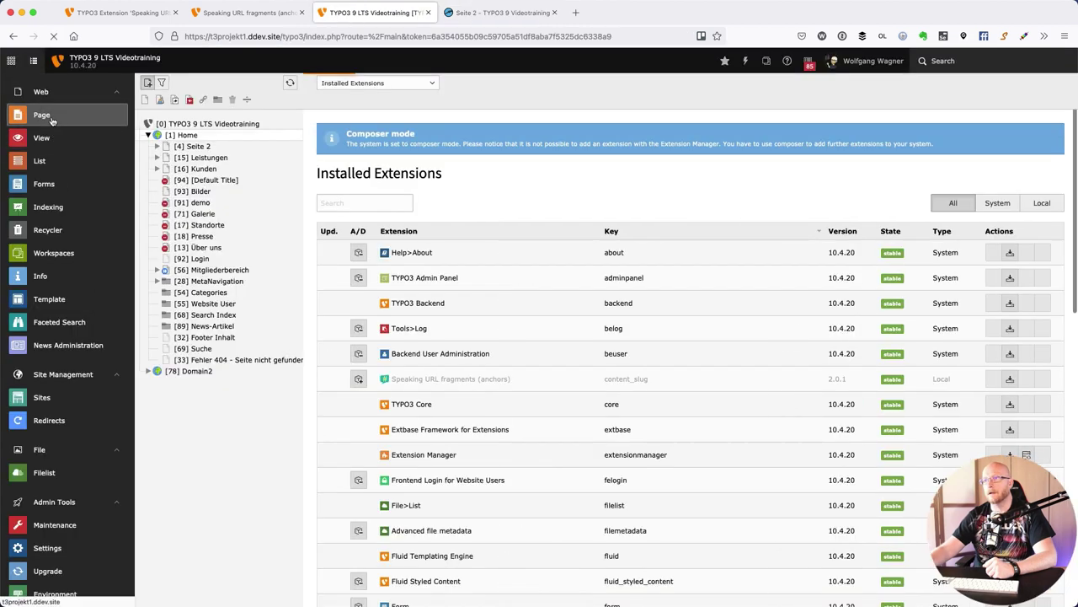
pyautogui.click(199, 147)
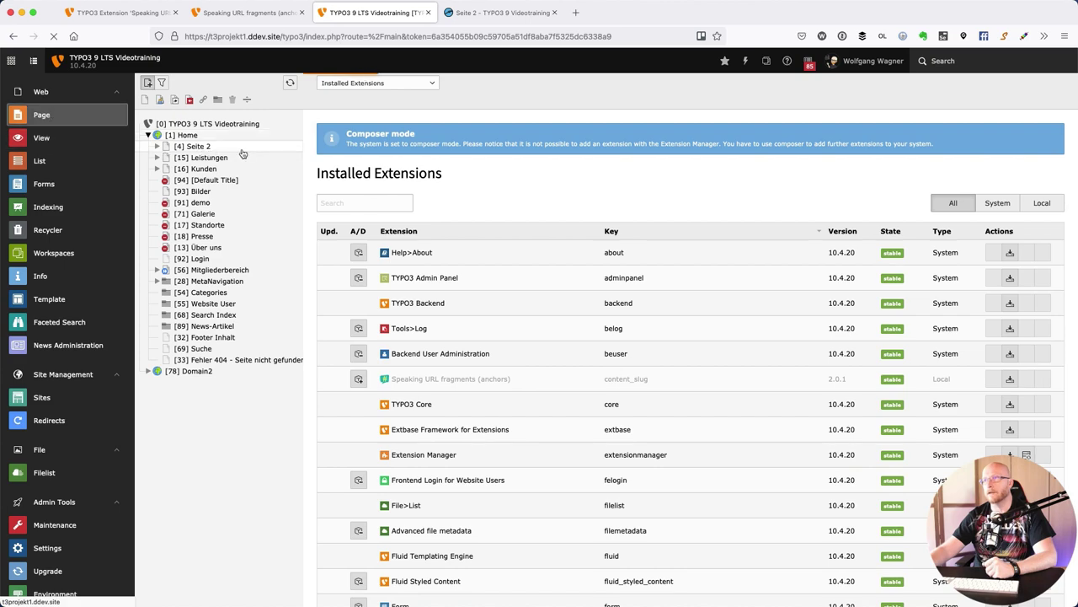
pyautogui.scroll(-10, 360, 356)
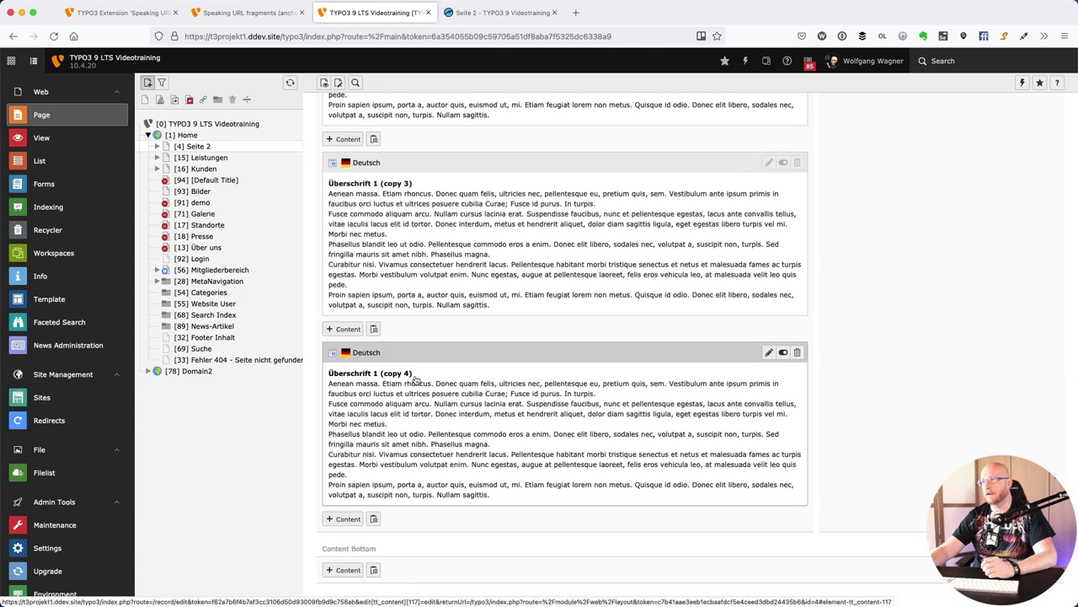
pyautogui.scroll(10, 654, 255)
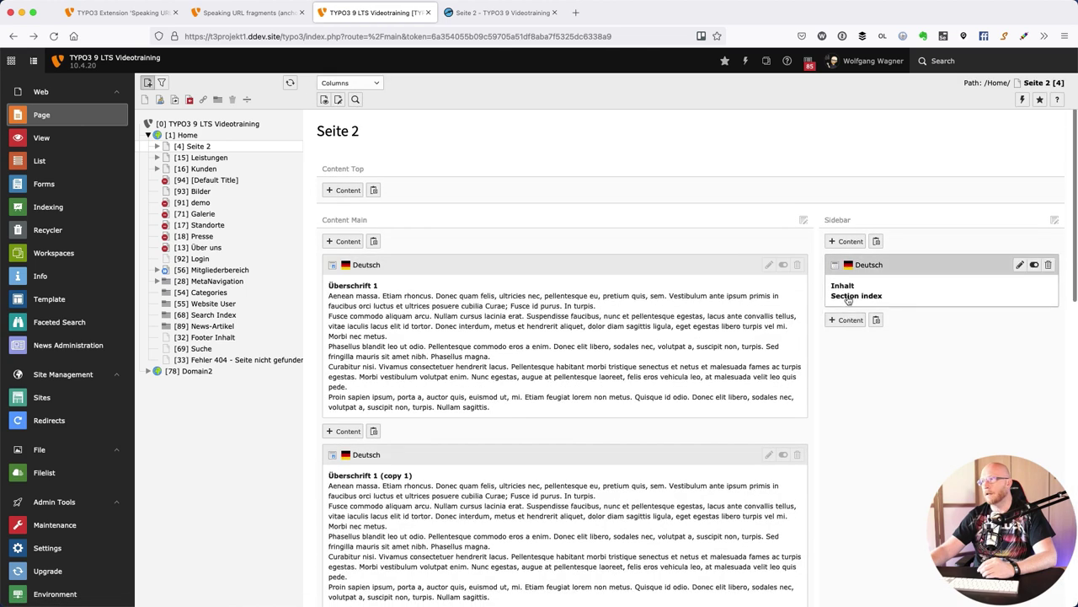
# Step: Review the General and Appearance settings of the sidebar's Inhalt section index element, then close it without changes
pyautogui.click(850, 299)
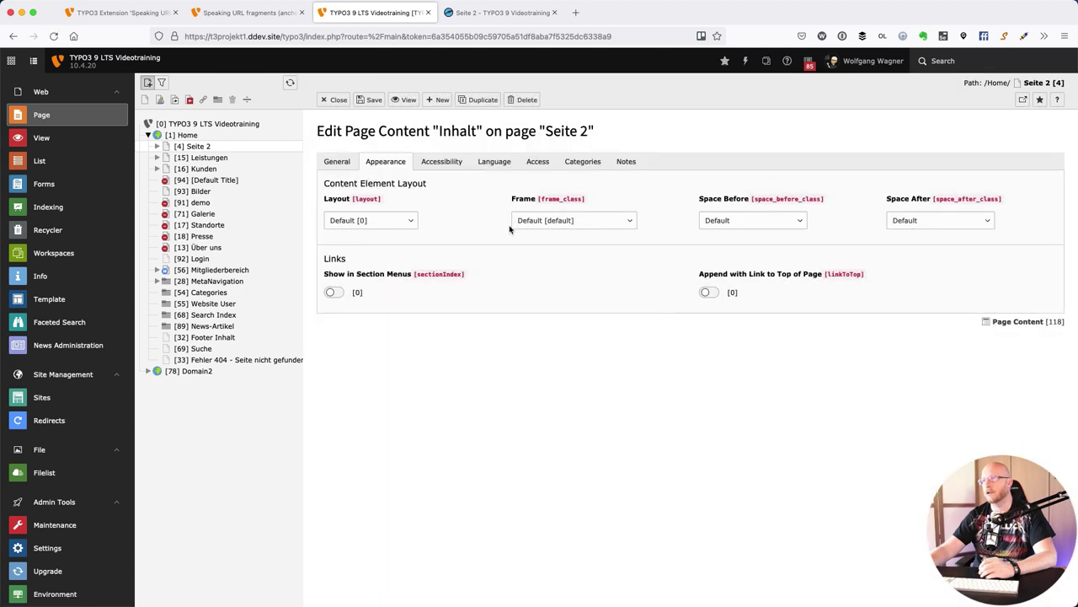
pyautogui.click(334, 162)
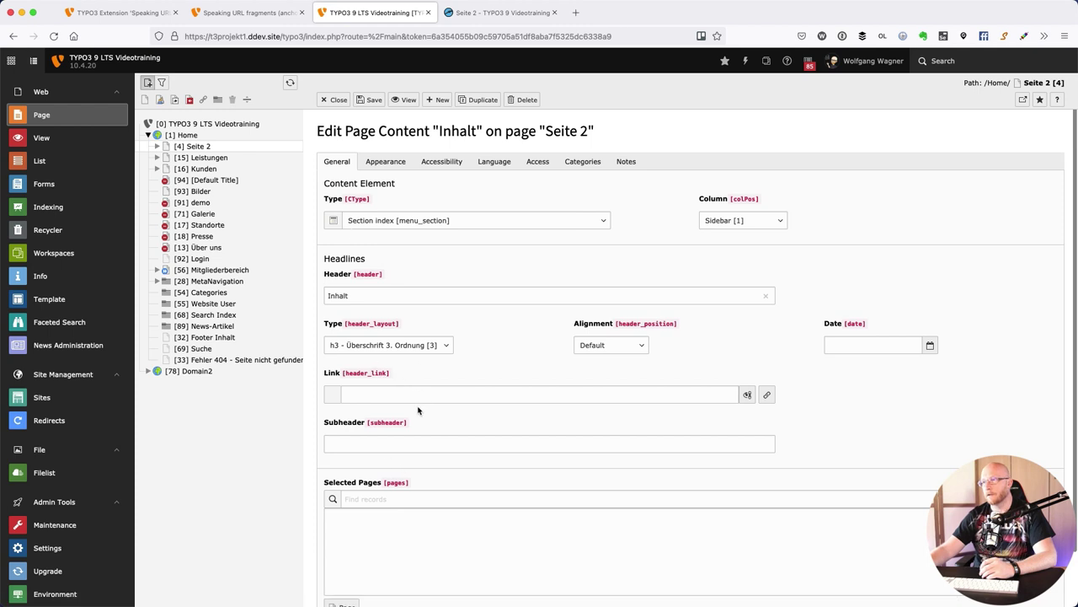
pyautogui.click(385, 162)
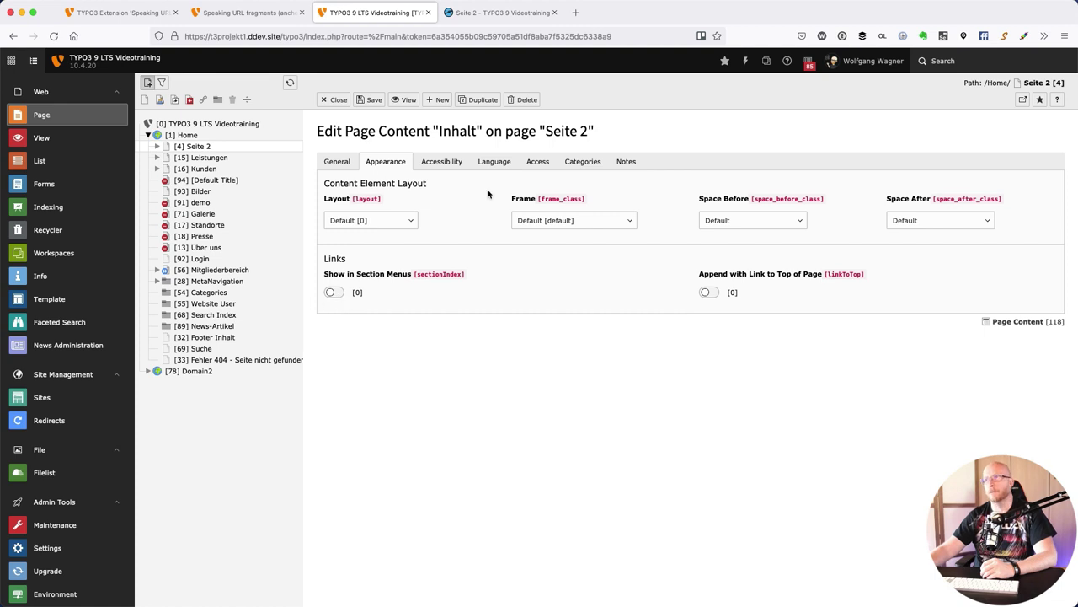
pyautogui.click(334, 102)
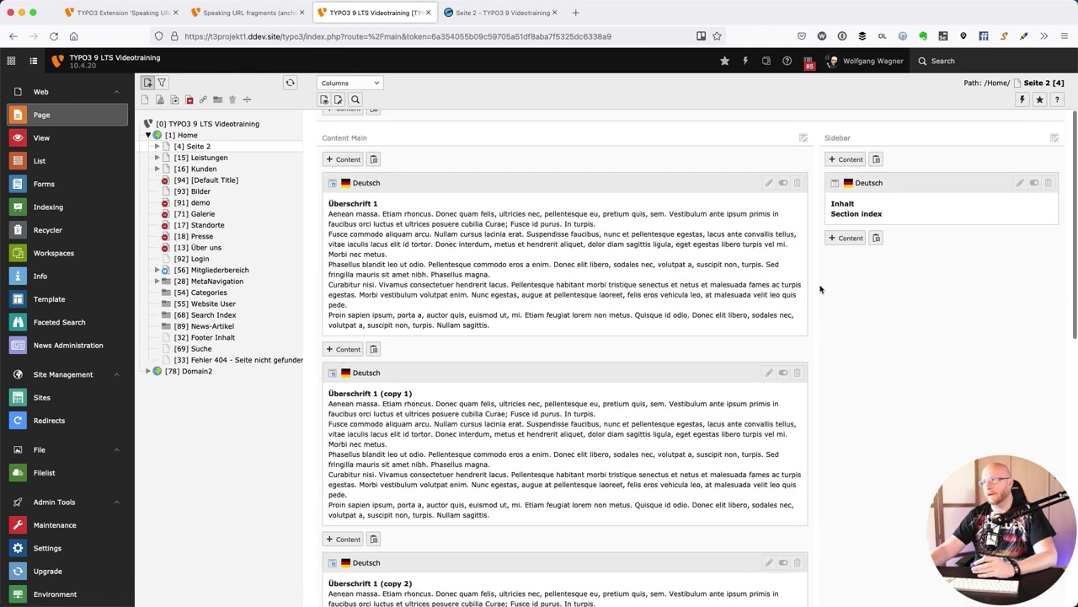
# Step: Activate the Speaking URL fragments (anchors) extension among the installed extensions
pyautogui.scroll(-2, 50, 387)
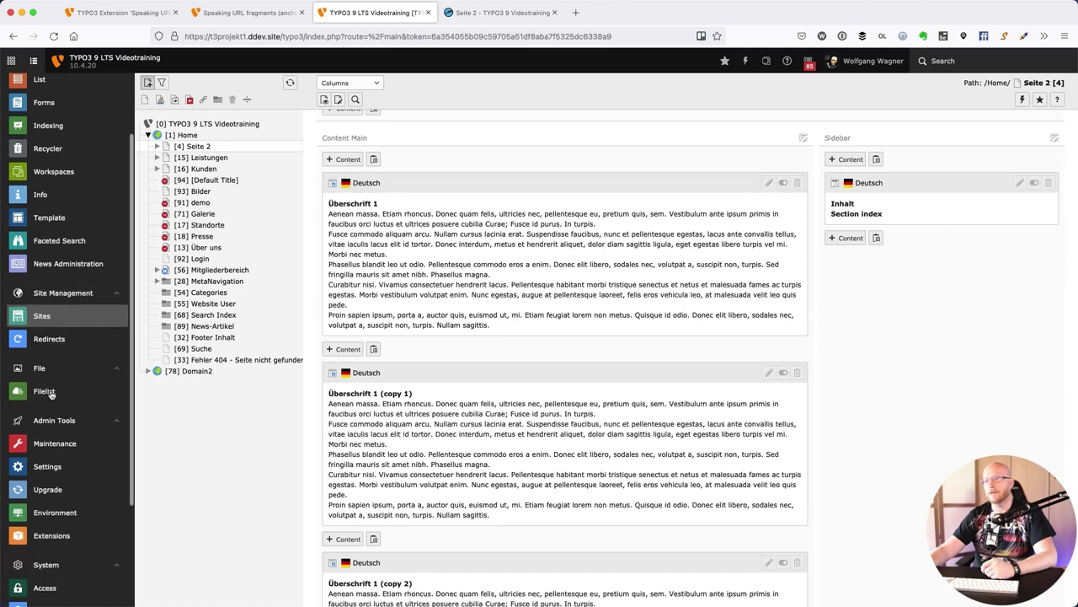
pyautogui.click(84, 534)
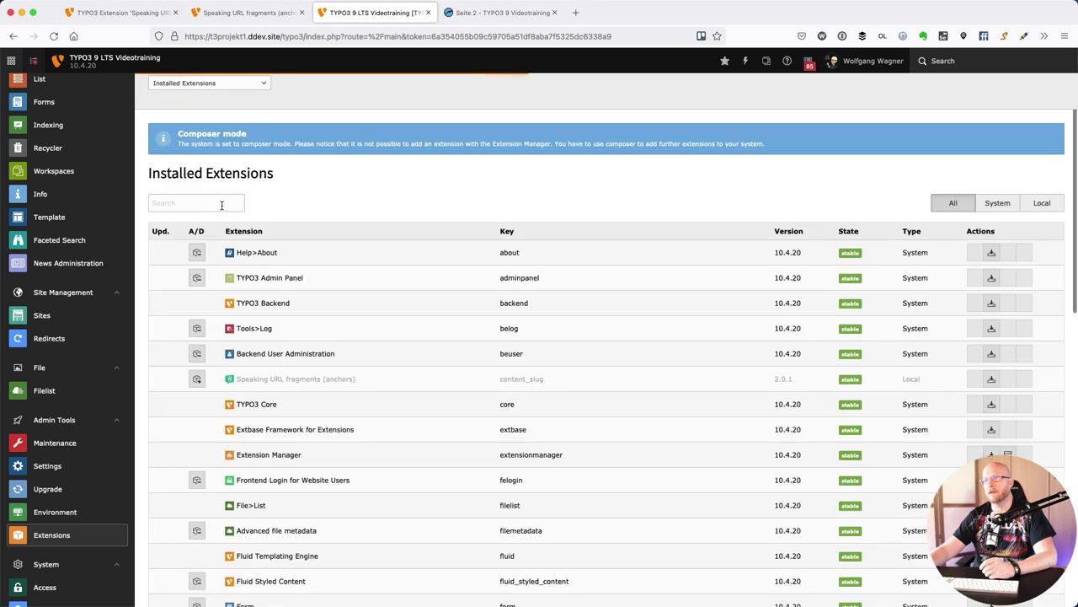
pyautogui.click(197, 381)
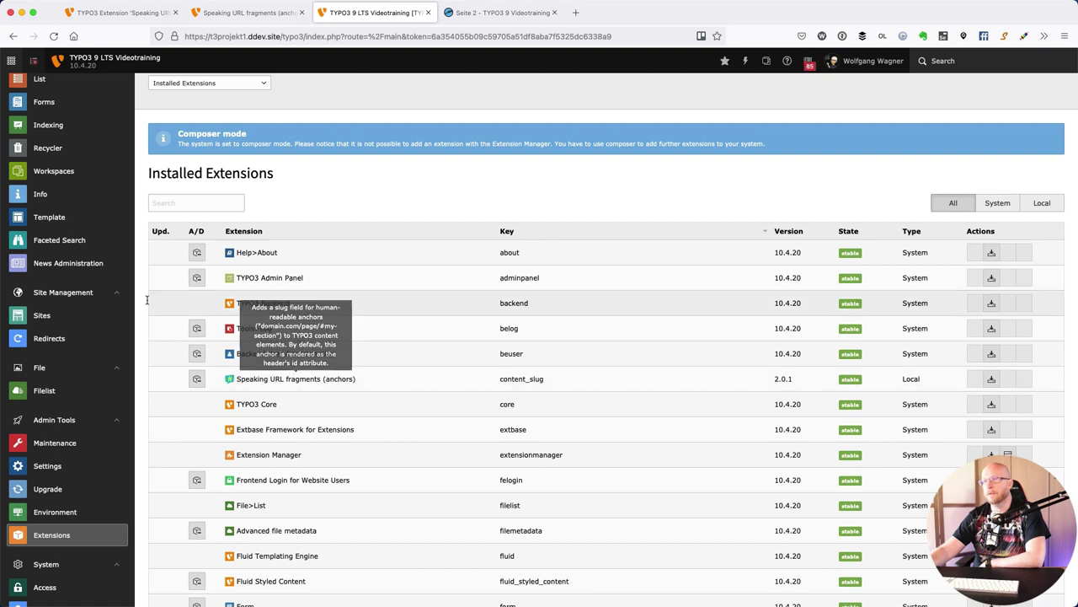
# Step: Add the Speaking URL fragments (anchors) static template to the Home page's Root Template, then save and close the record
pyautogui.scroll(2, 86, 315)
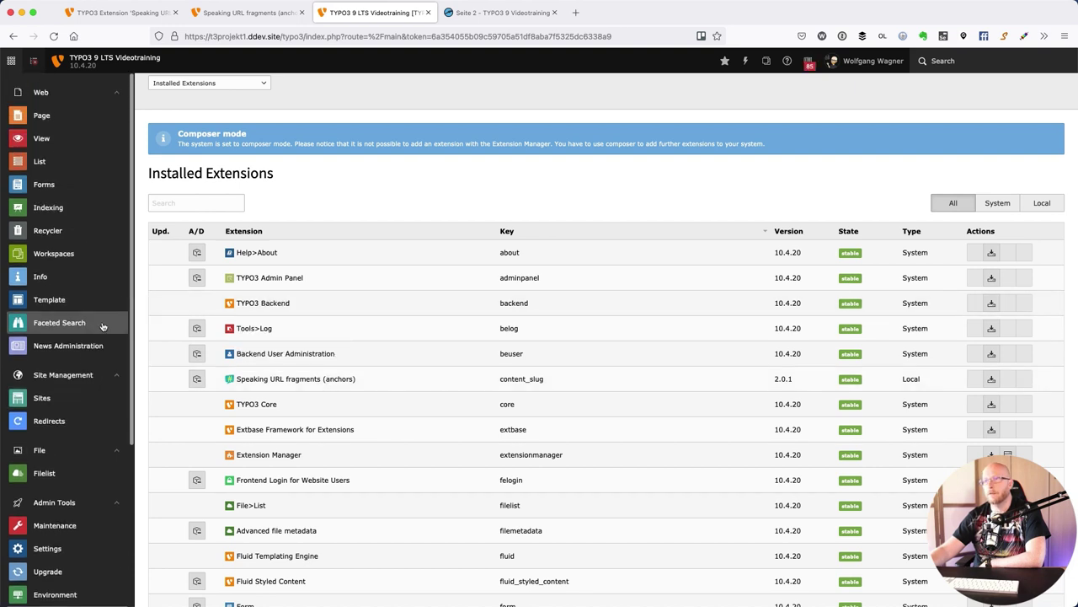
pyautogui.click(39, 302)
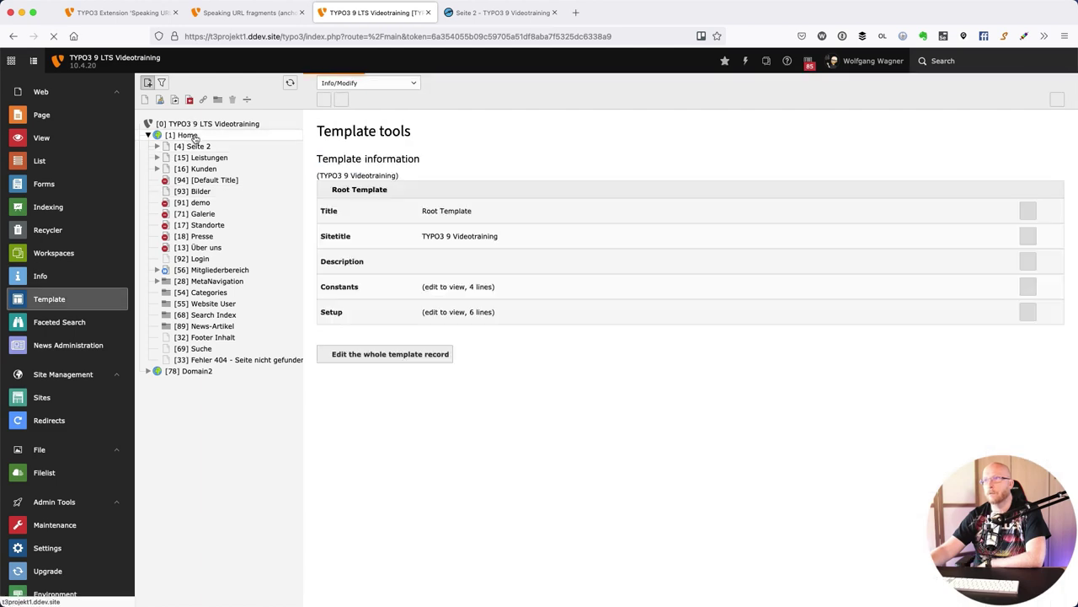
pyautogui.click(407, 354)
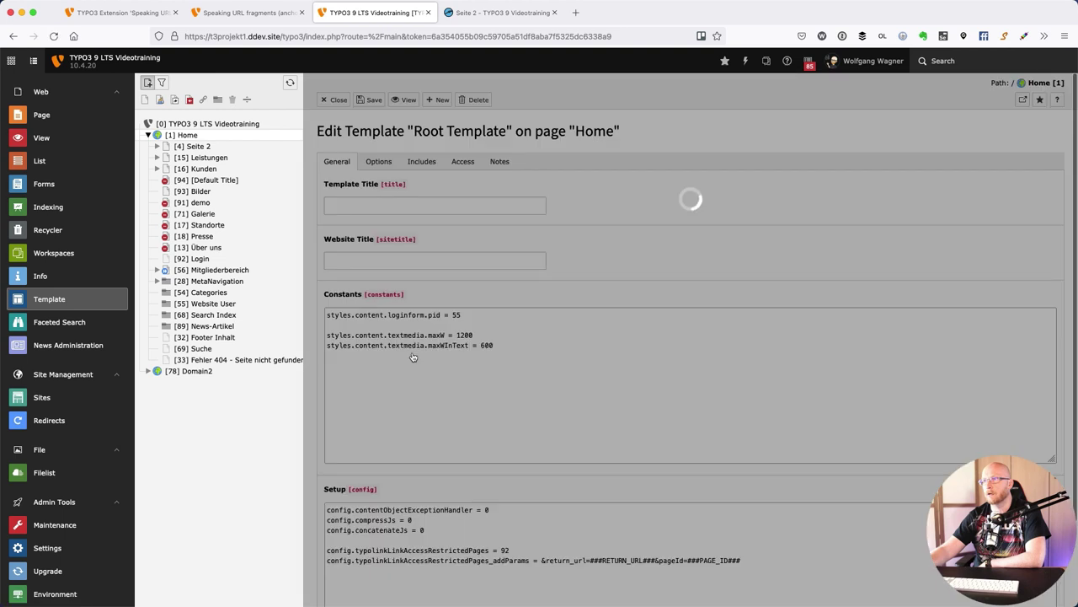
pyautogui.click(421, 161)
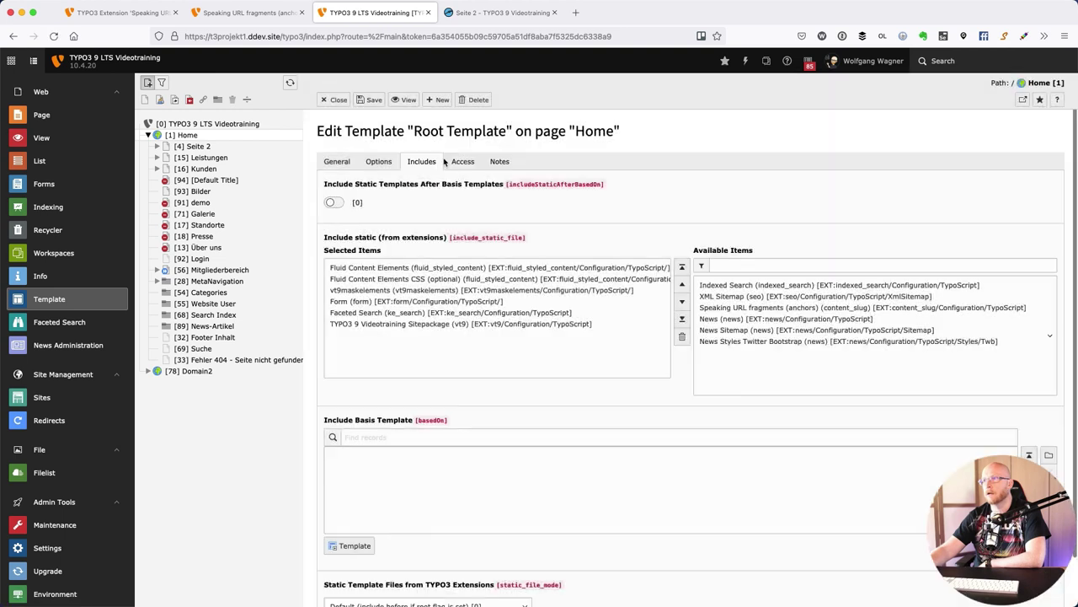
pyautogui.click(750, 309)
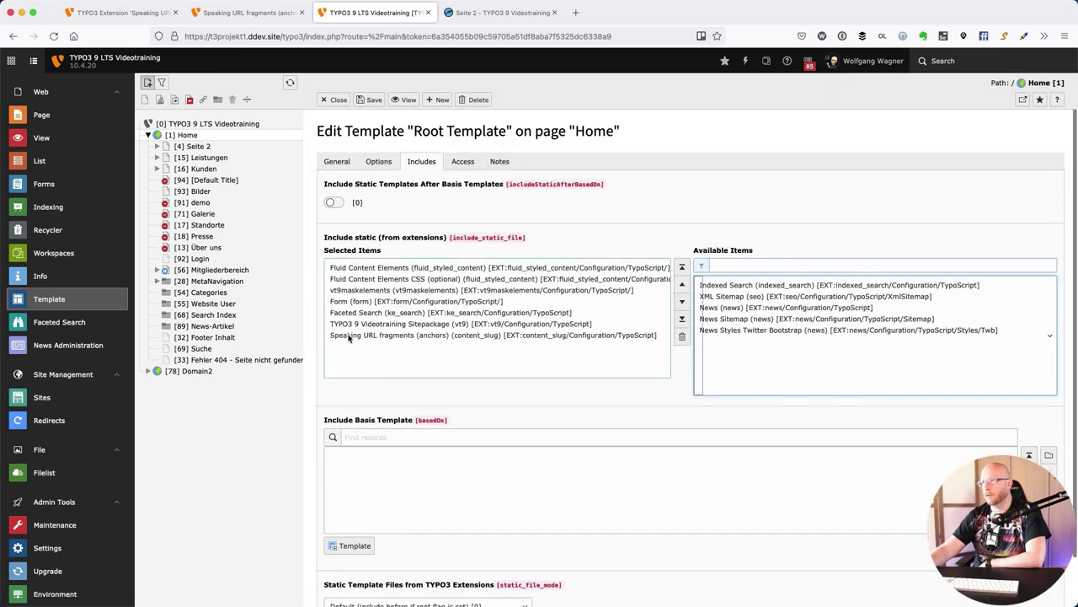
pyautogui.click(338, 100)
pyautogui.click(661, 360)
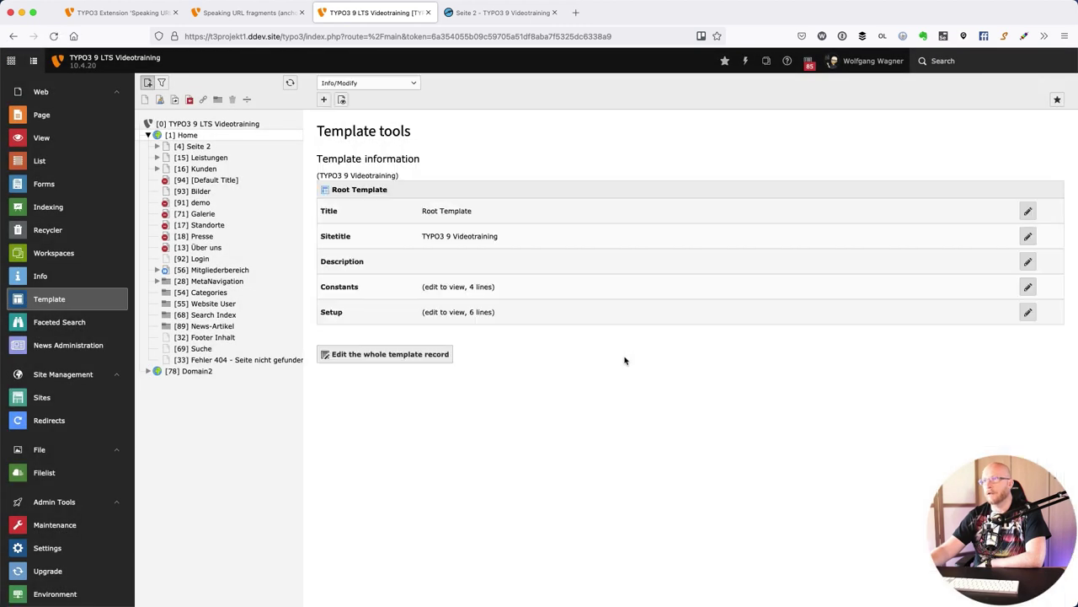
# Step: Generate the human-readable URL anchor from the header for Überschrift 1 on Seite 2, then save and view the page
pyautogui.click(41, 115)
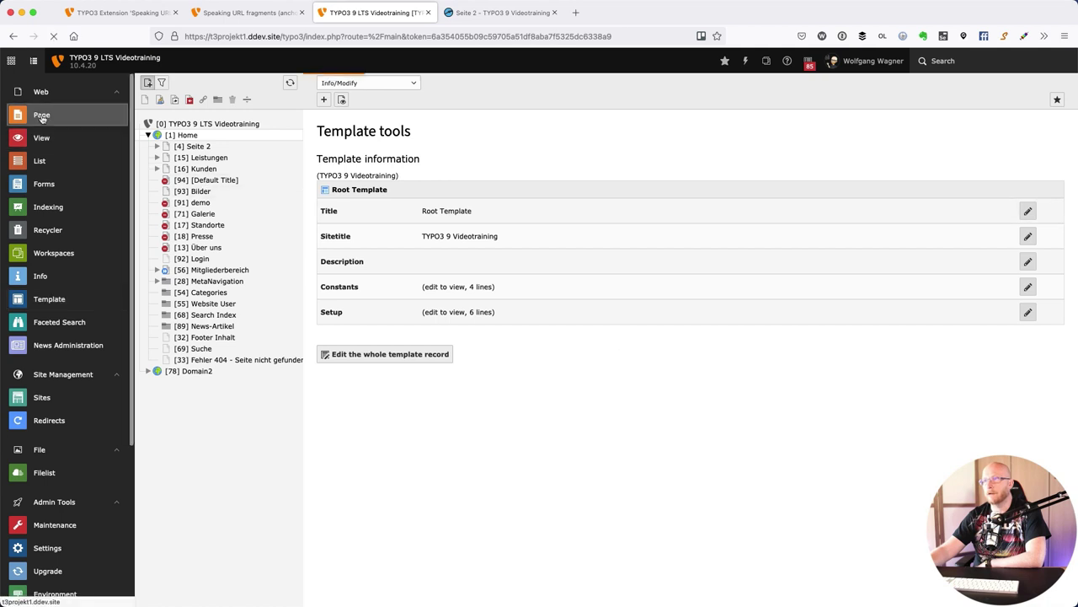
pyautogui.click(203, 151)
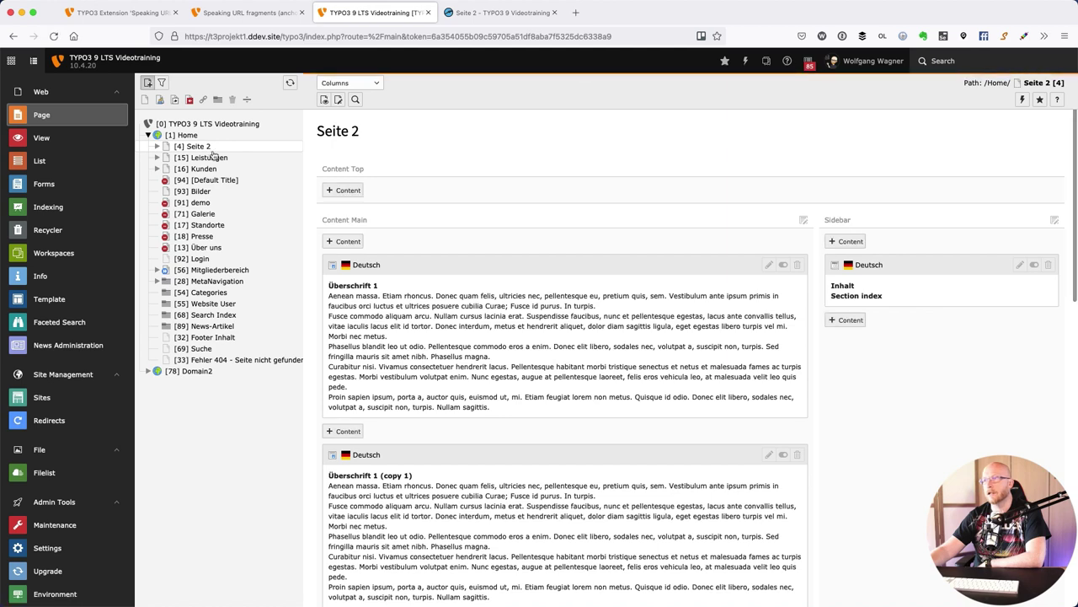
pyautogui.click(385, 300)
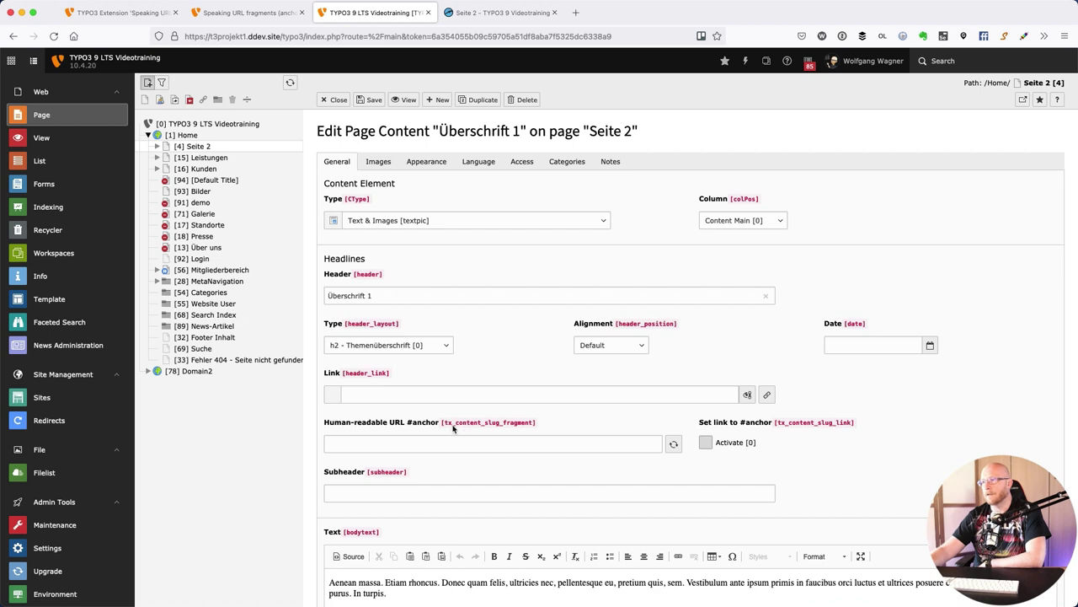
pyautogui.click(525, 445)
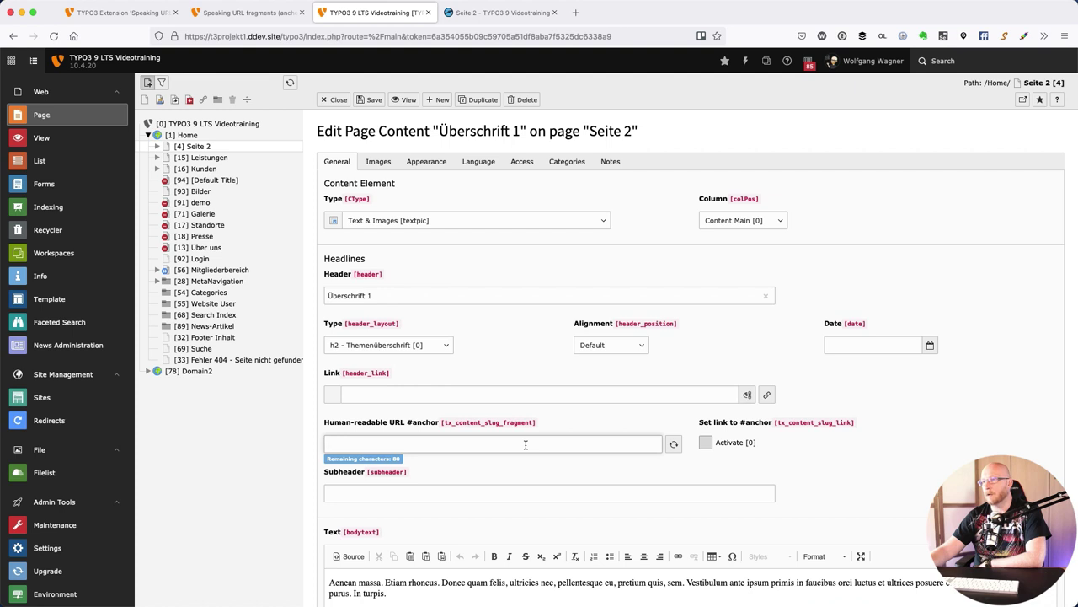
pyautogui.click(674, 447)
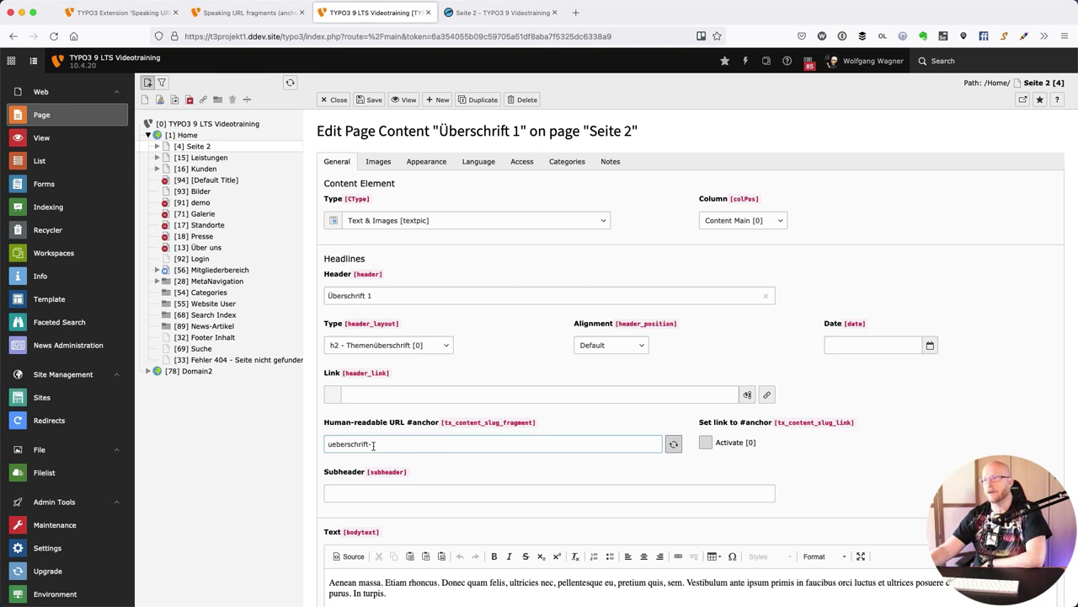
pyautogui.click(401, 102)
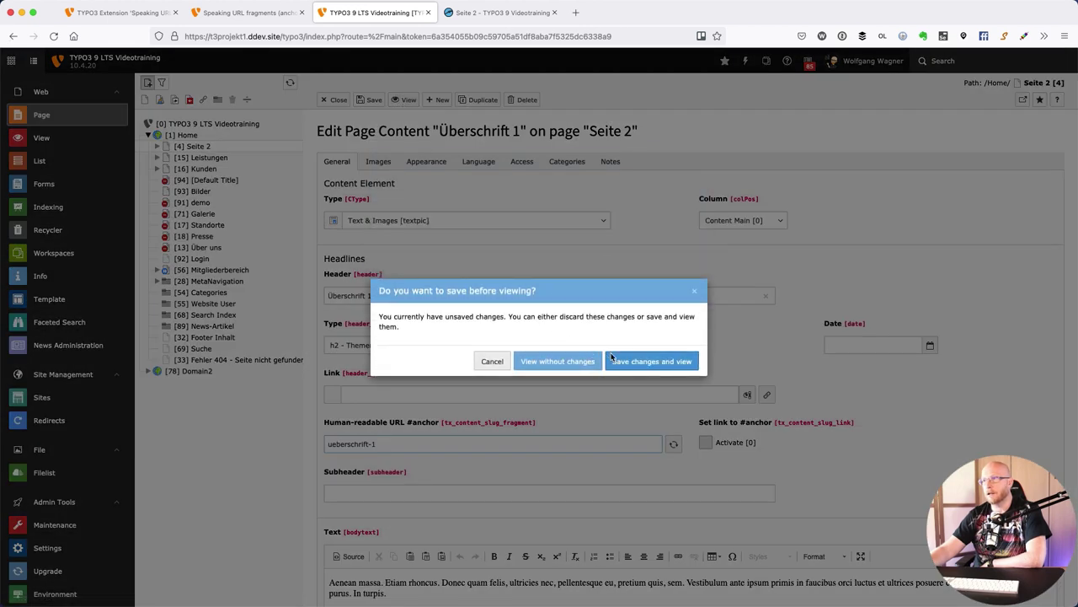
pyautogui.click(652, 363)
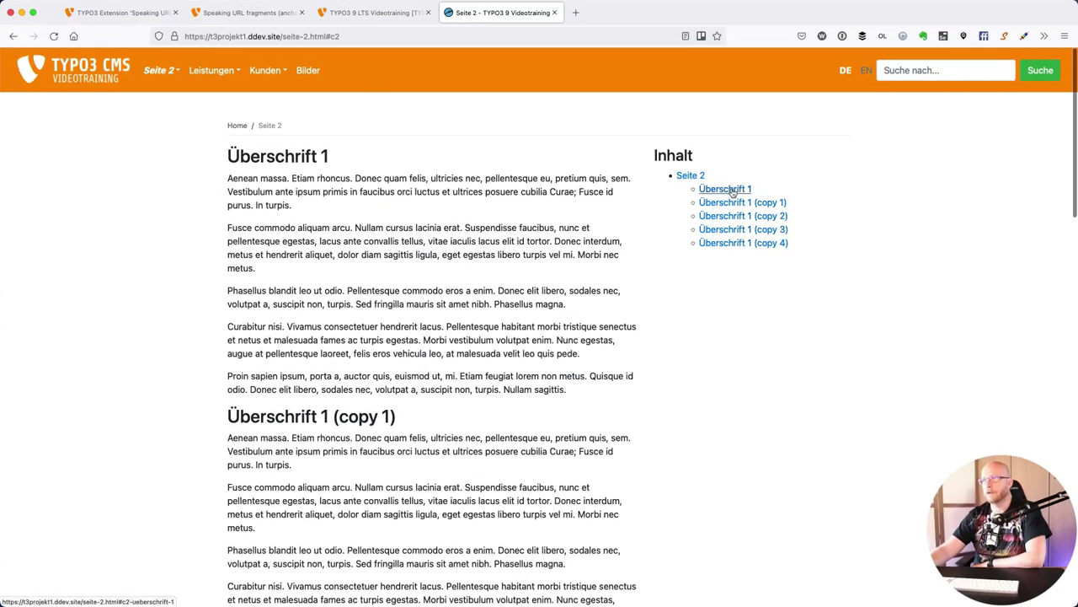
# Step: Generate the anchor from the header for Überschrift 1 (copy 1), save it, and reload Seite 2 in the frontend
pyautogui.click(368, 13)
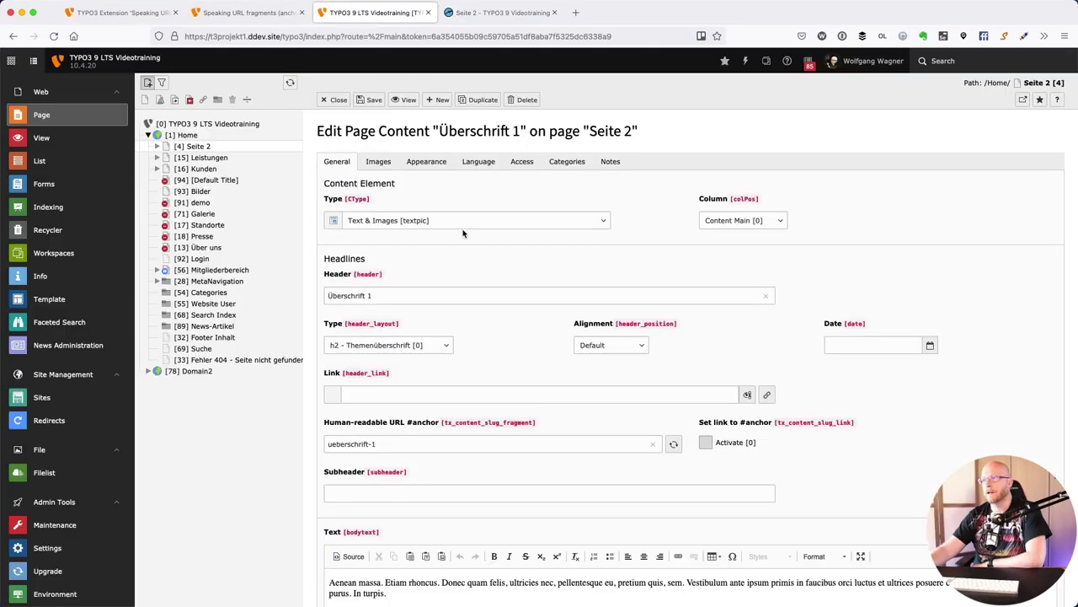
pyautogui.click(335, 99)
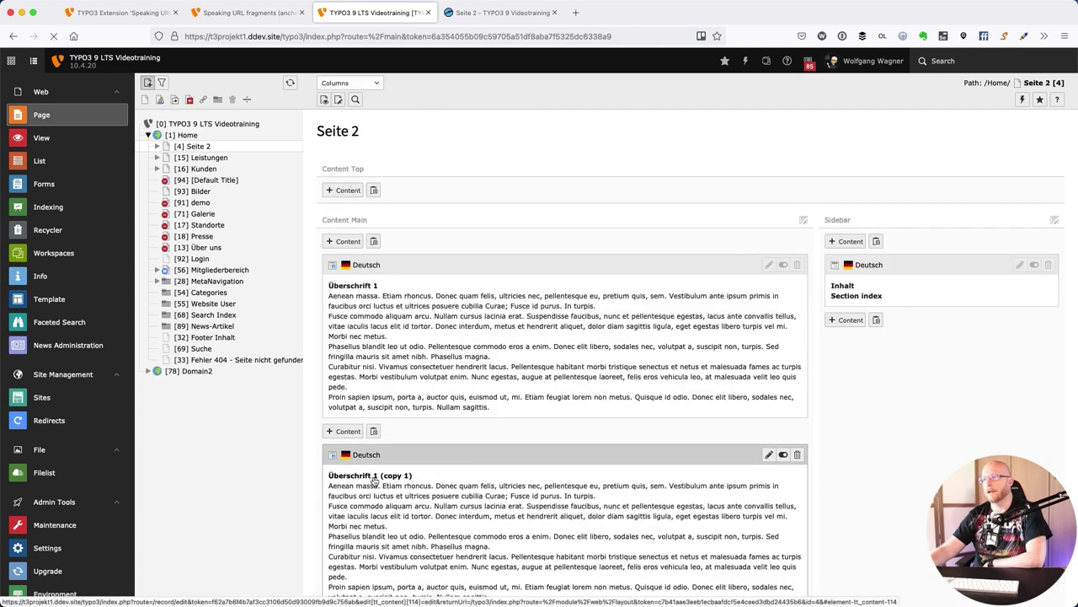
pyautogui.click(373, 477)
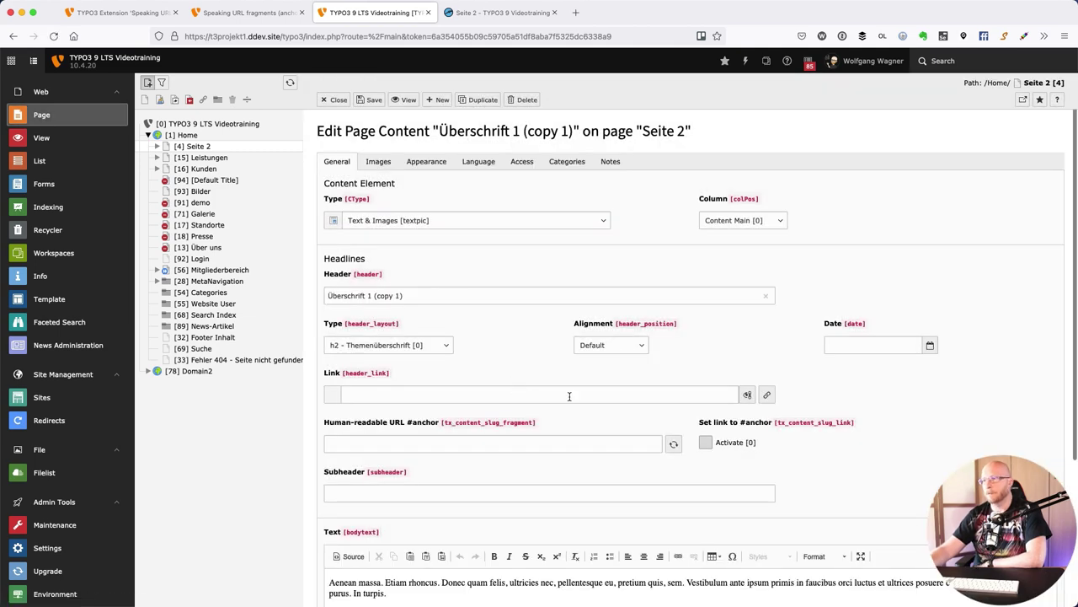
pyautogui.click(674, 445)
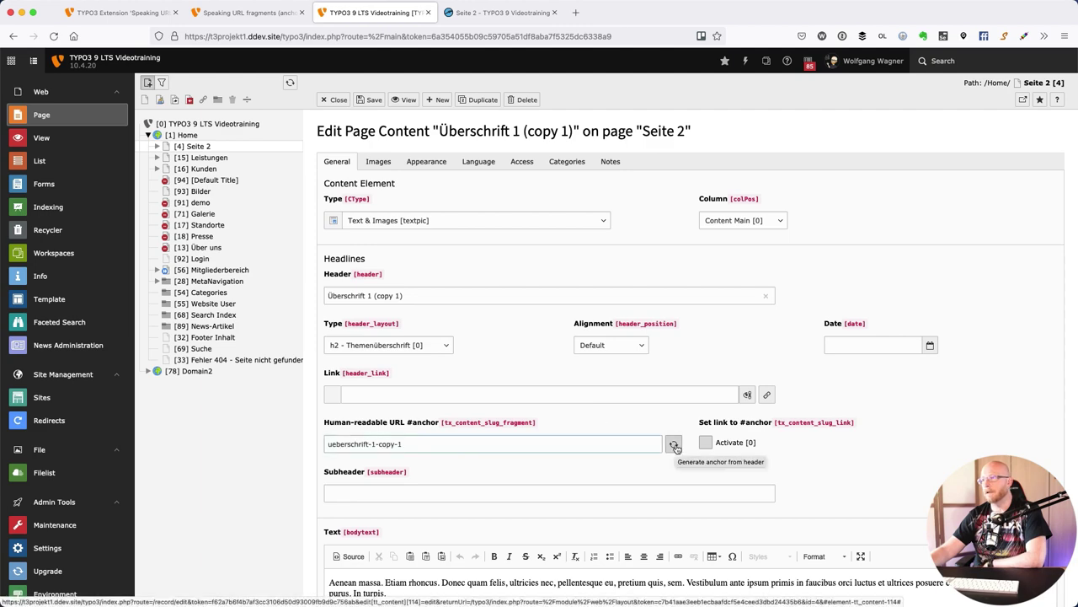
pyautogui.click(335, 100)
pyautogui.click(666, 356)
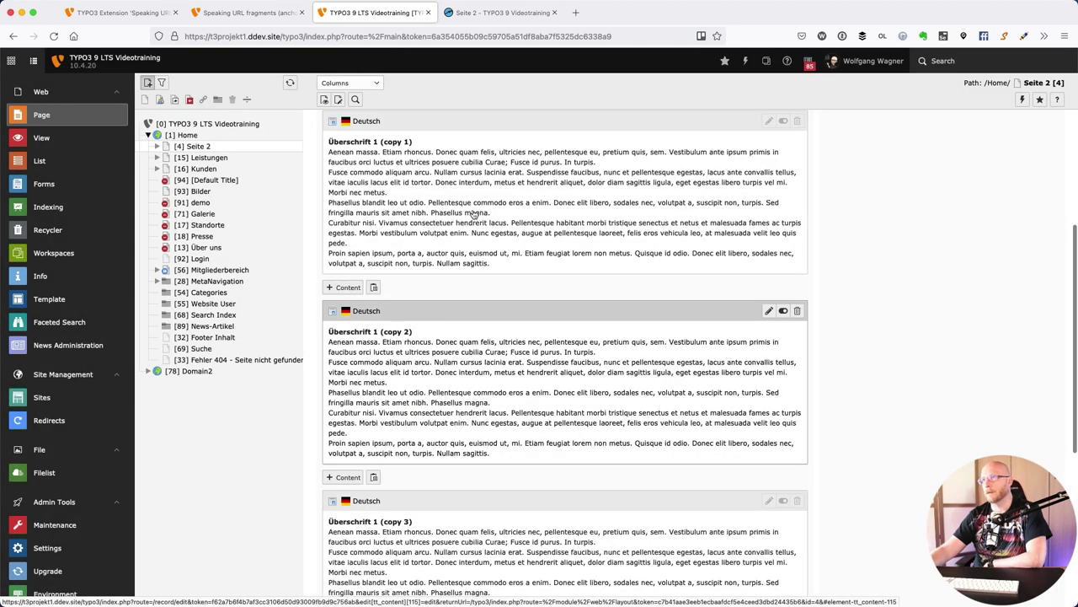
pyautogui.click(472, 15)
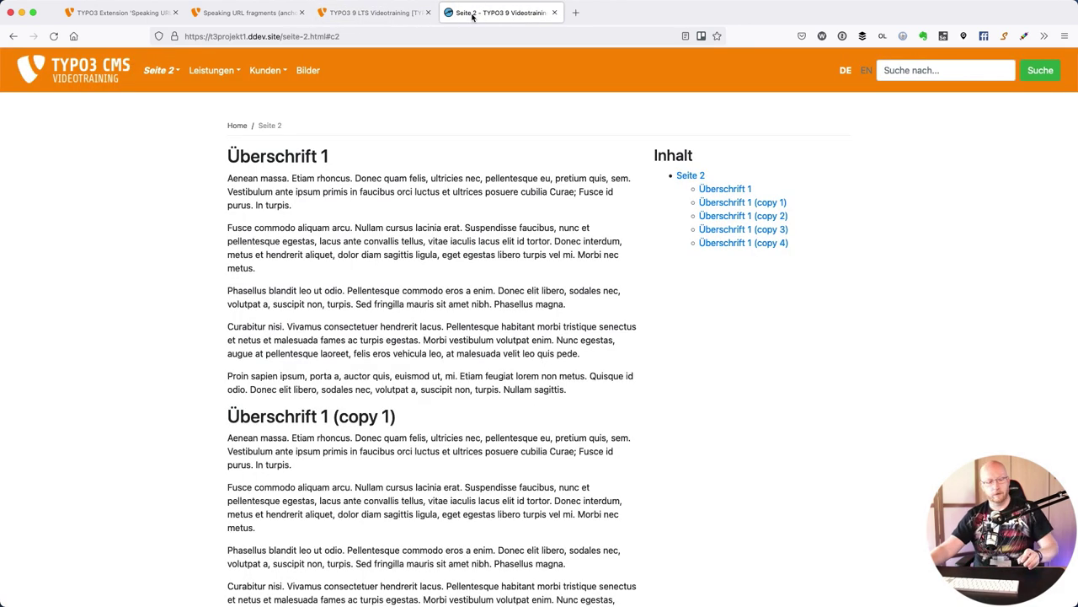
pyautogui.press('super+r')
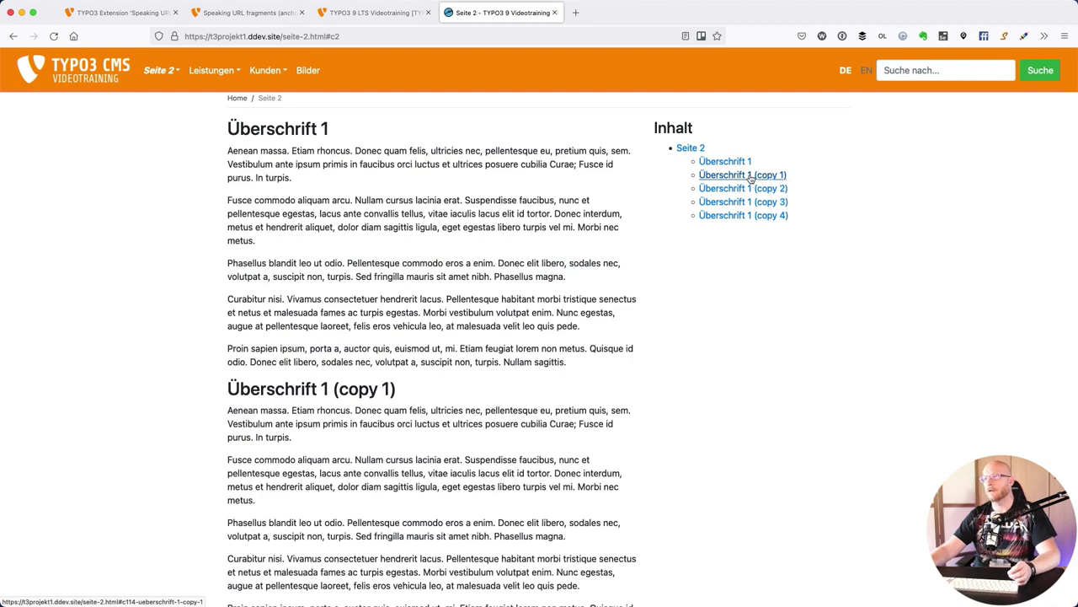
# Step: Activate Set link to #anchor for Überschrift 1 (copy 1), save the element, and reload Seite 2 in the frontend
pyautogui.click(362, 13)
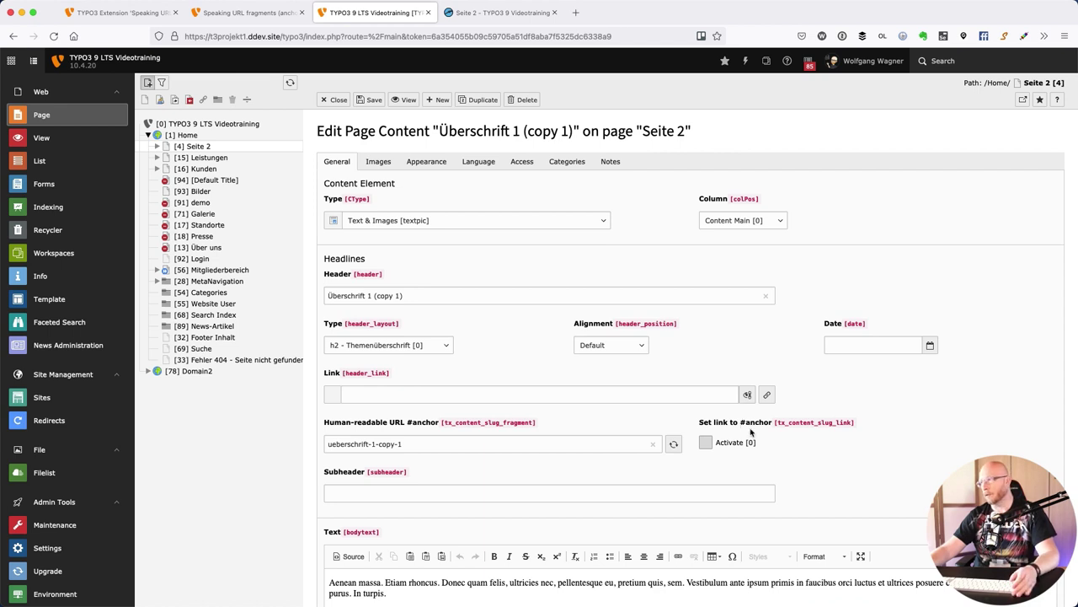
pyautogui.click(706, 448)
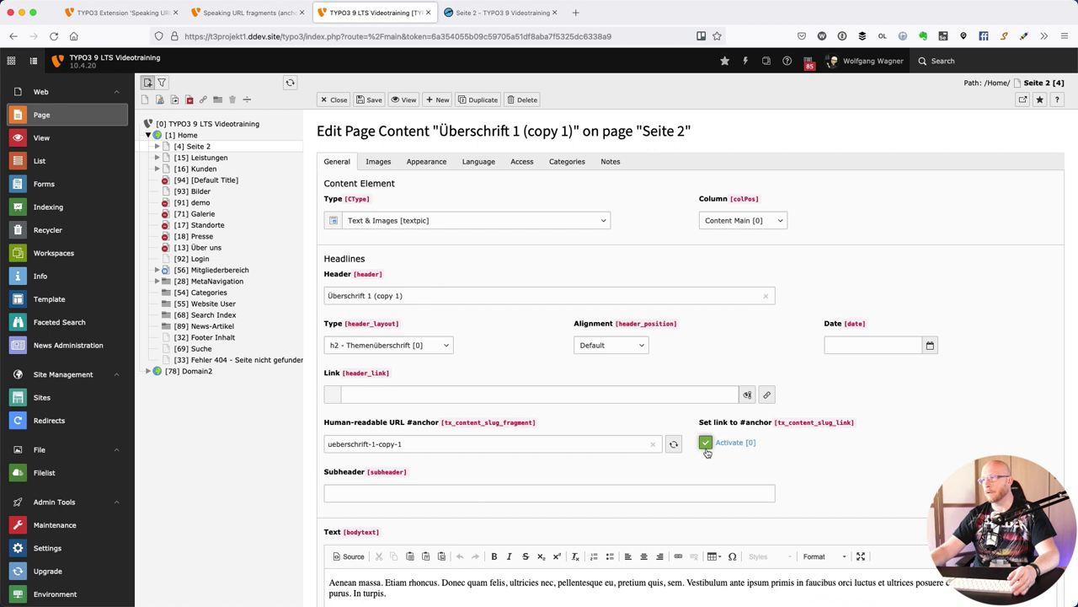
pyautogui.click(403, 101)
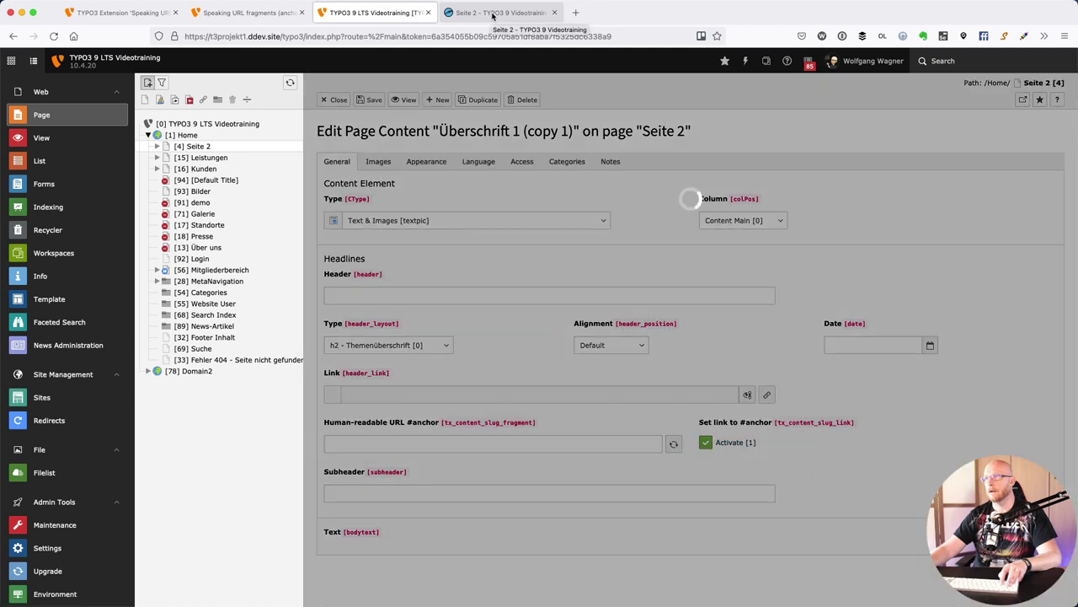
pyautogui.click(492, 16)
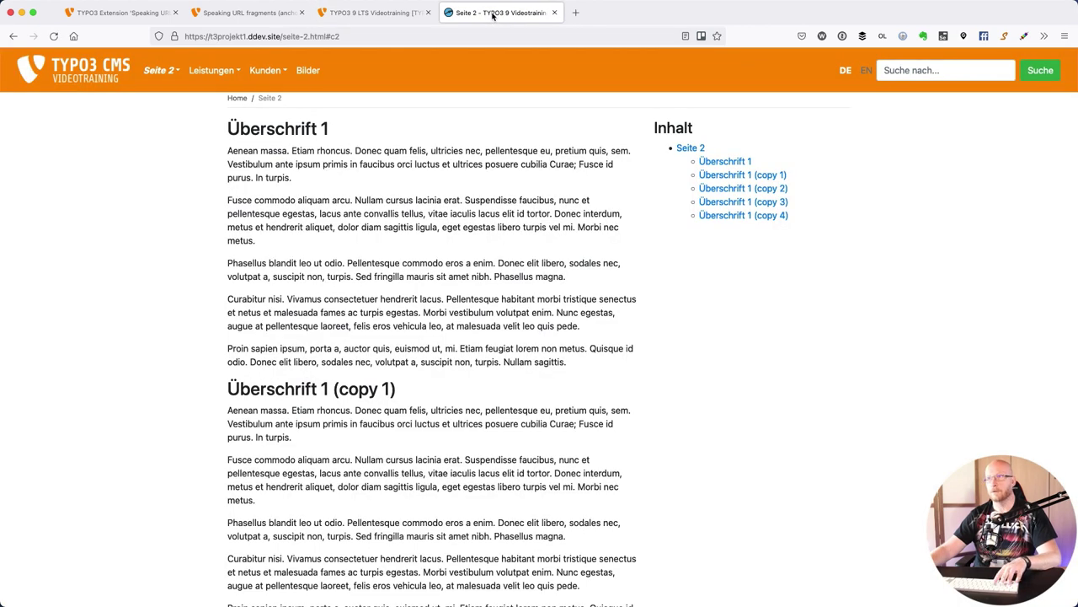
pyautogui.press('super+r')
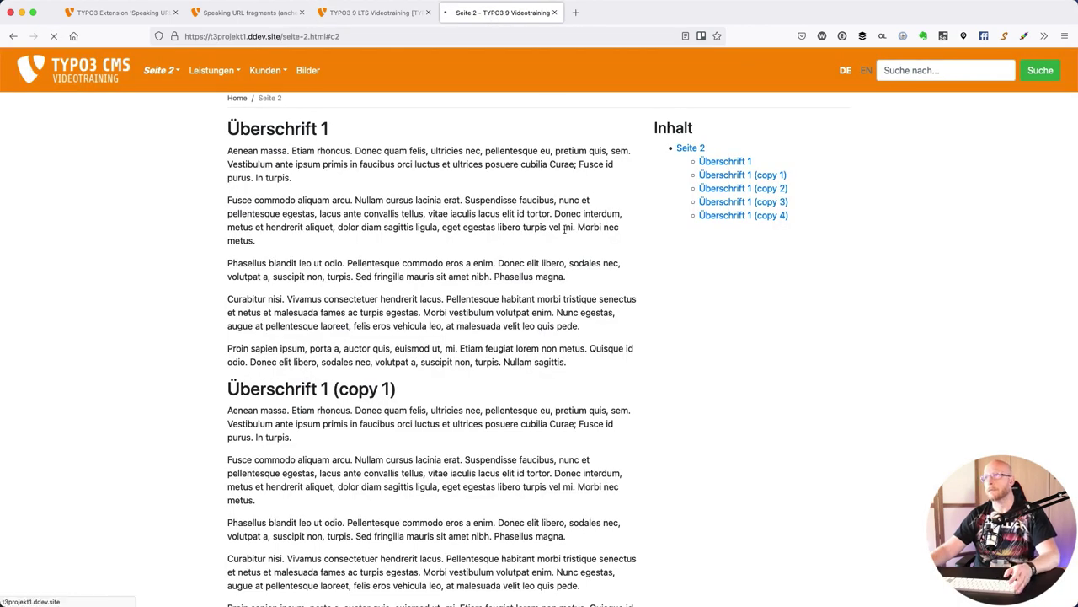
pyautogui.scroll(5, 455, 421)
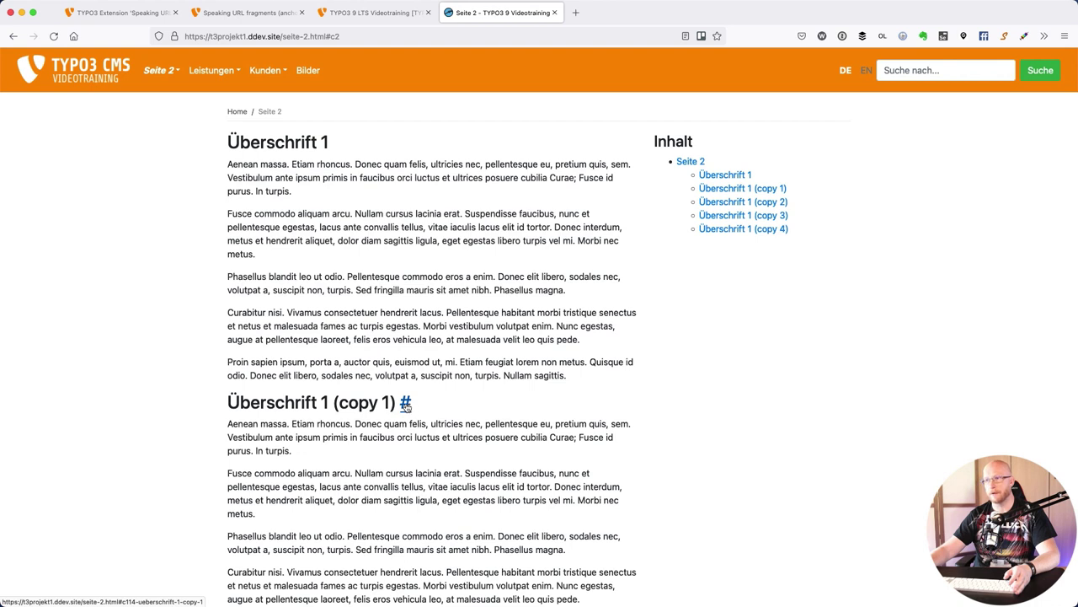
# Step: Copy the link address of the # beside Überschrift 1 (copy 1) and inspect its HTML markup
pyautogui.rightClick(409, 405)
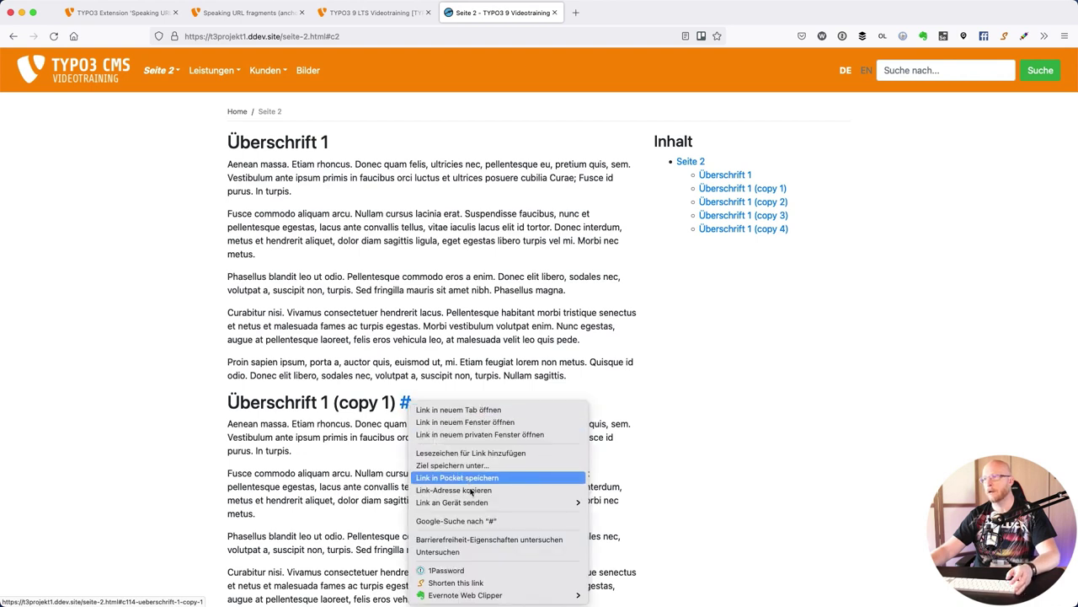
pyautogui.click(470, 491)
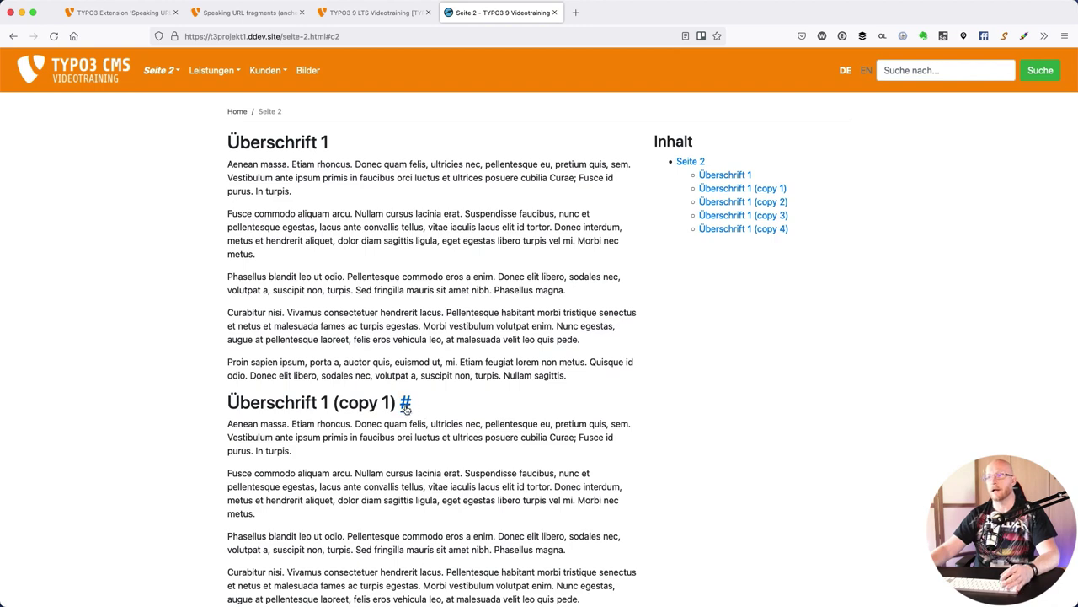
pyautogui.rightClick(406, 406)
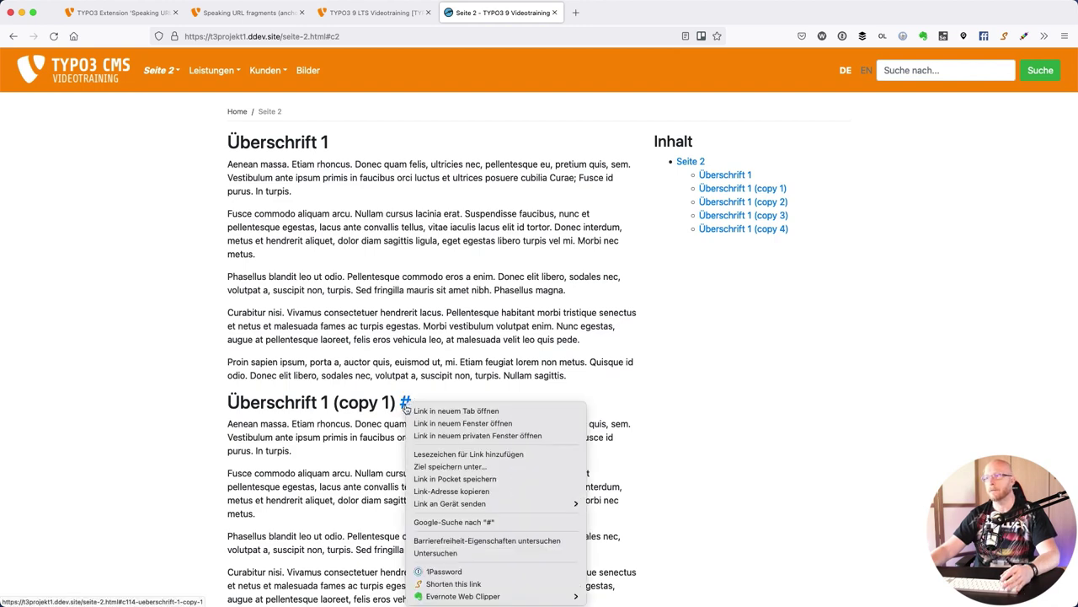
pyautogui.click(439, 553)
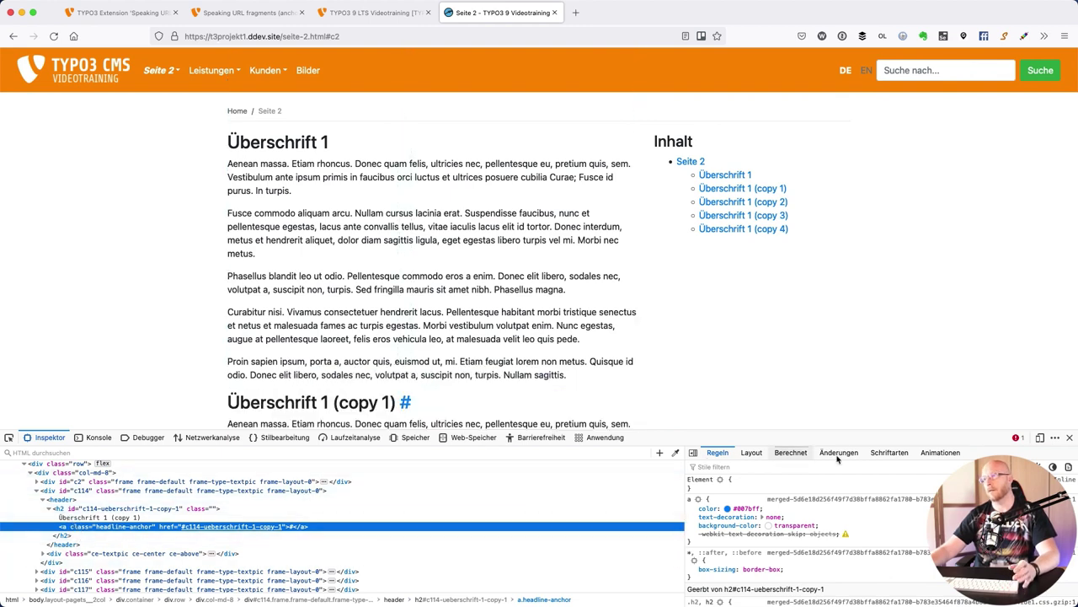
pyautogui.click(1070, 437)
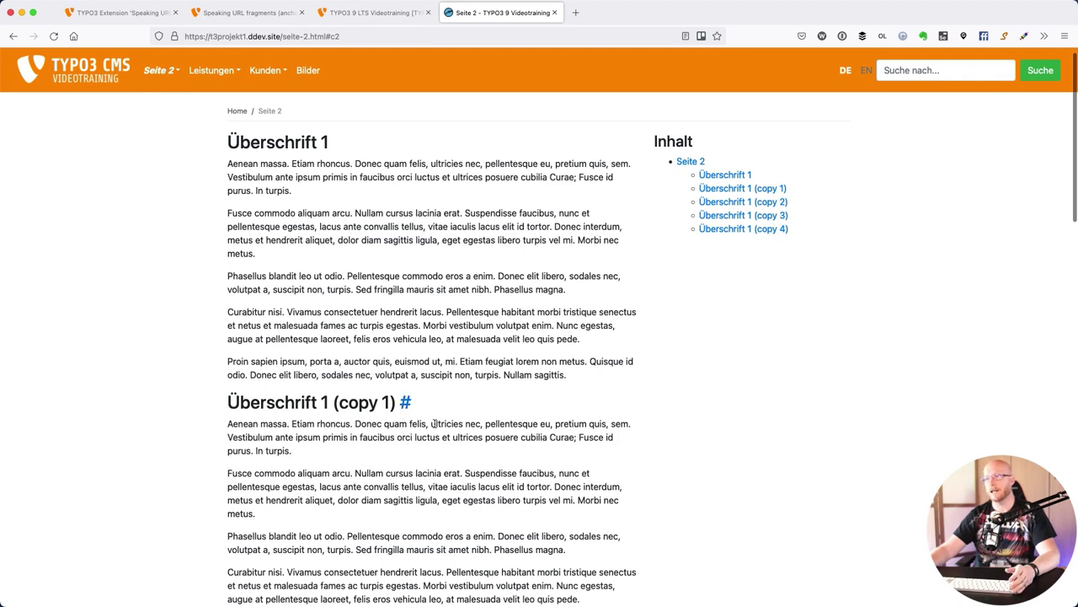
# Step: Open the Constant Editor for the Home page's Root Template and show the PLUGIN.TX_CONTENTSLUG category
pyautogui.click(371, 13)
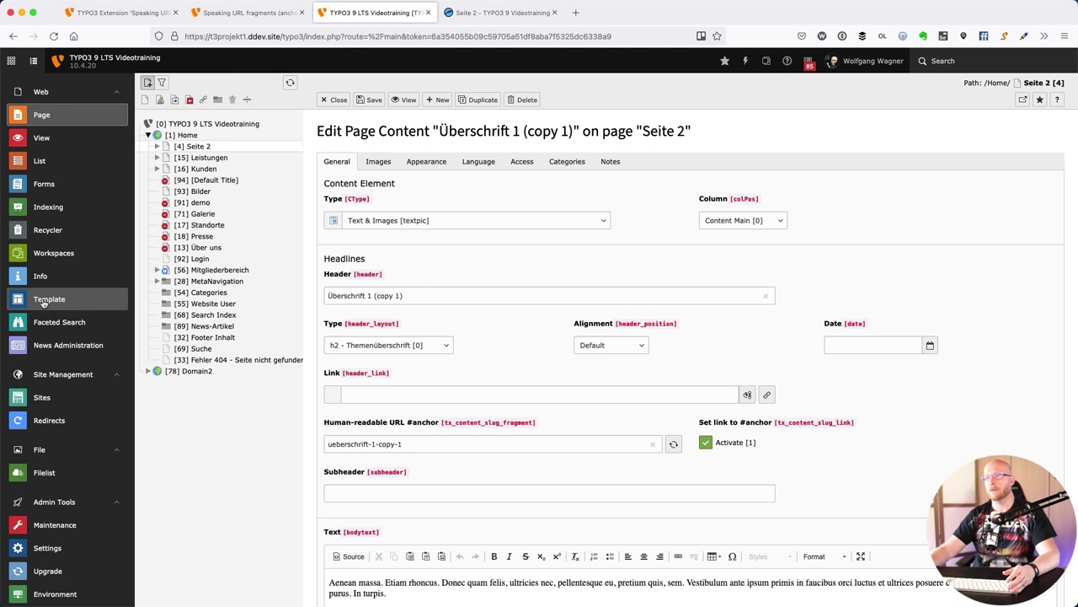
pyautogui.click(44, 301)
pyautogui.click(187, 136)
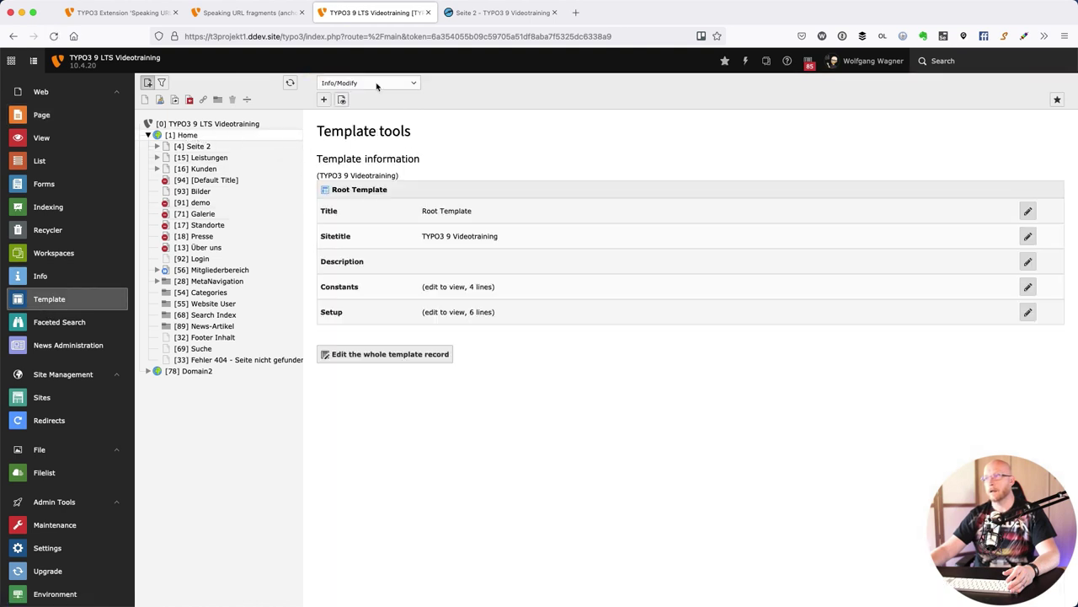
pyautogui.click(373, 84)
pyautogui.click(373, 74)
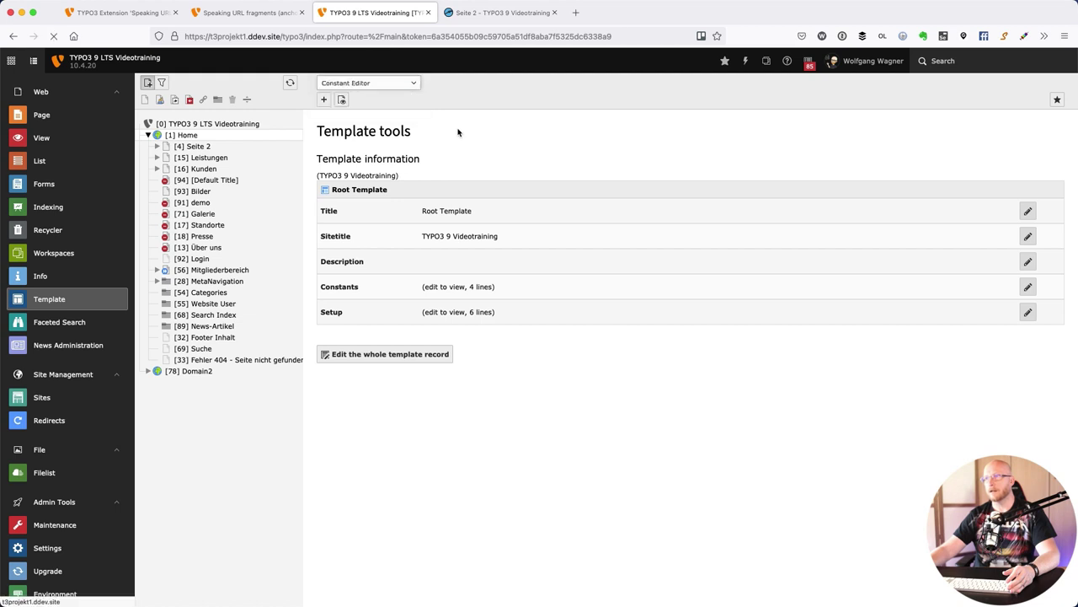
pyautogui.click(379, 227)
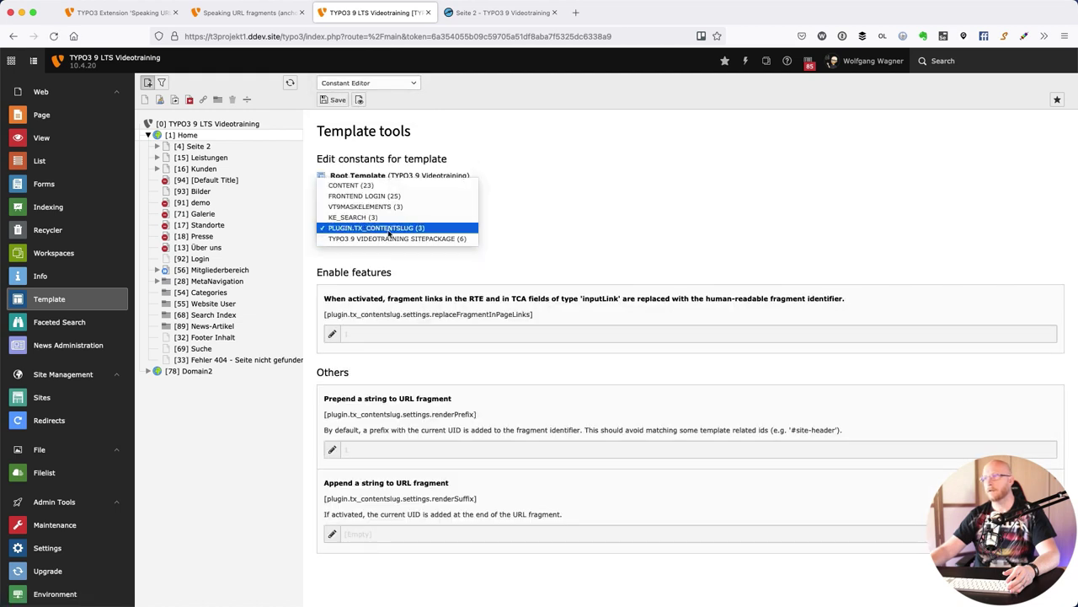
pyautogui.click(389, 229)
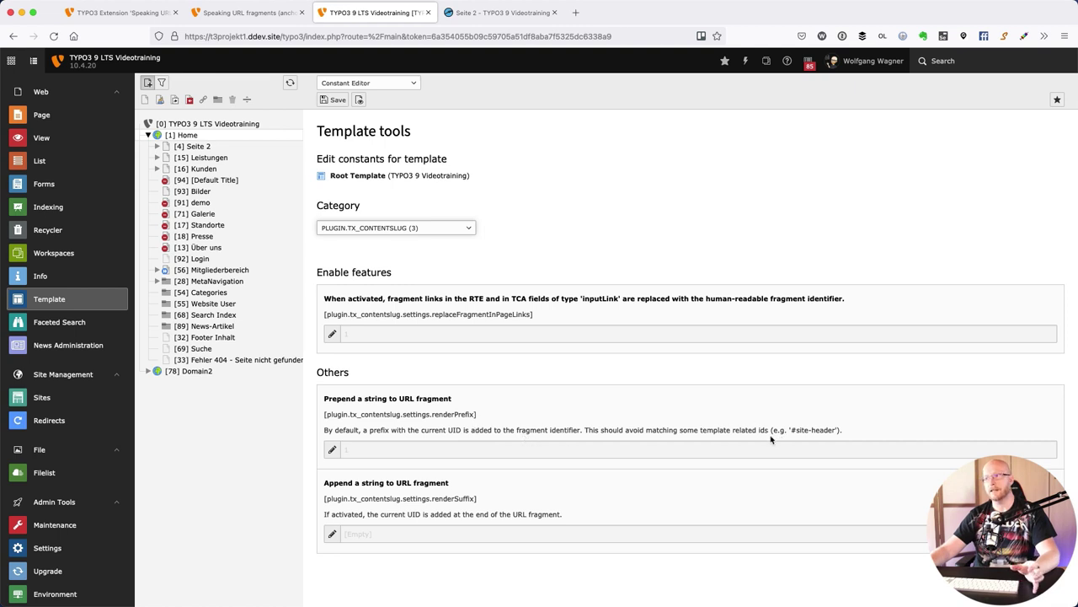
# Step: Disable the renderPrefix constant that prepends a string to URL fragments, save, and reload Seite 2 in the frontend to check its anchors
pyautogui.click(332, 447)
pyautogui.click(348, 449)
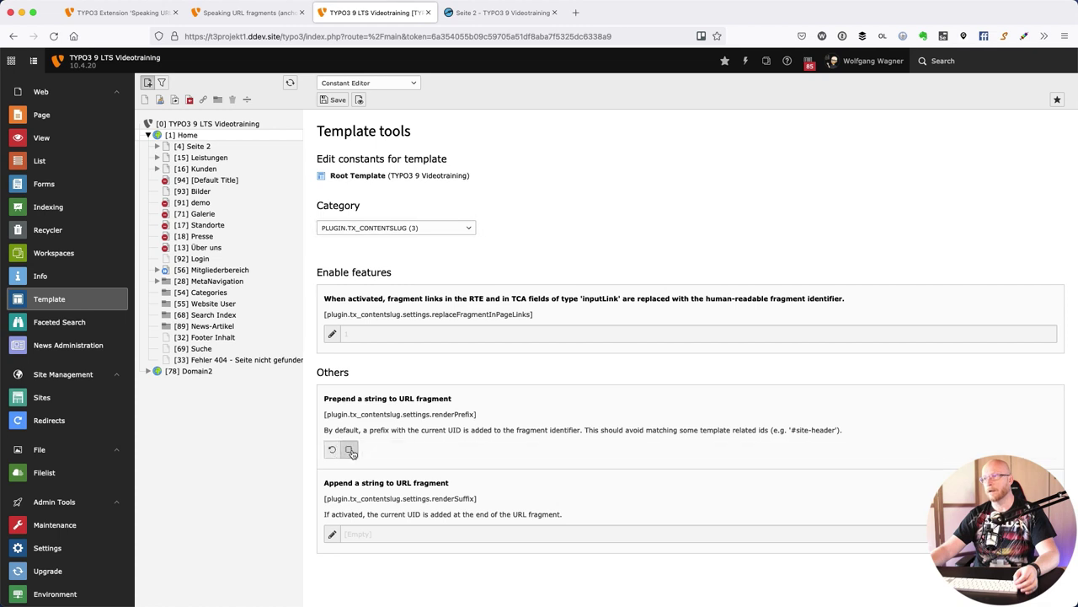
pyautogui.click(331, 100)
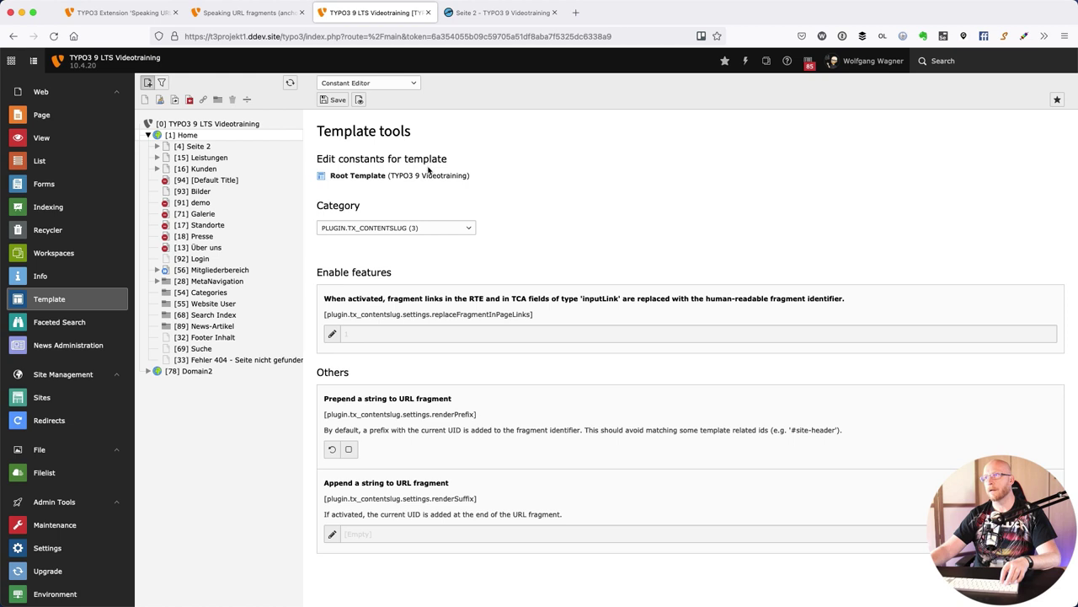
pyautogui.click(490, 15)
pyautogui.press('super+r')
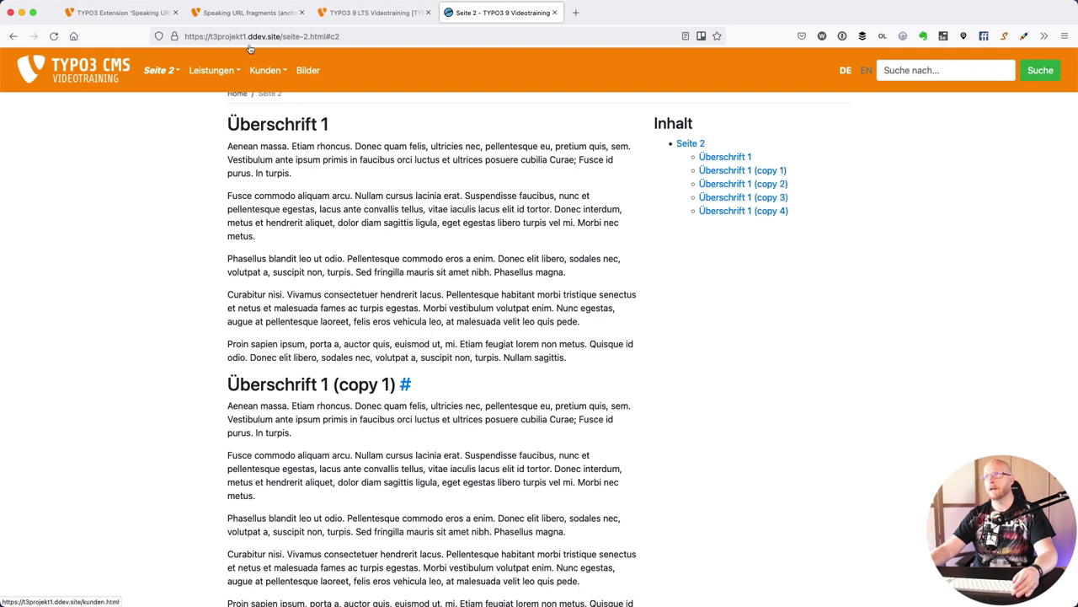
pyautogui.click(359, 15)
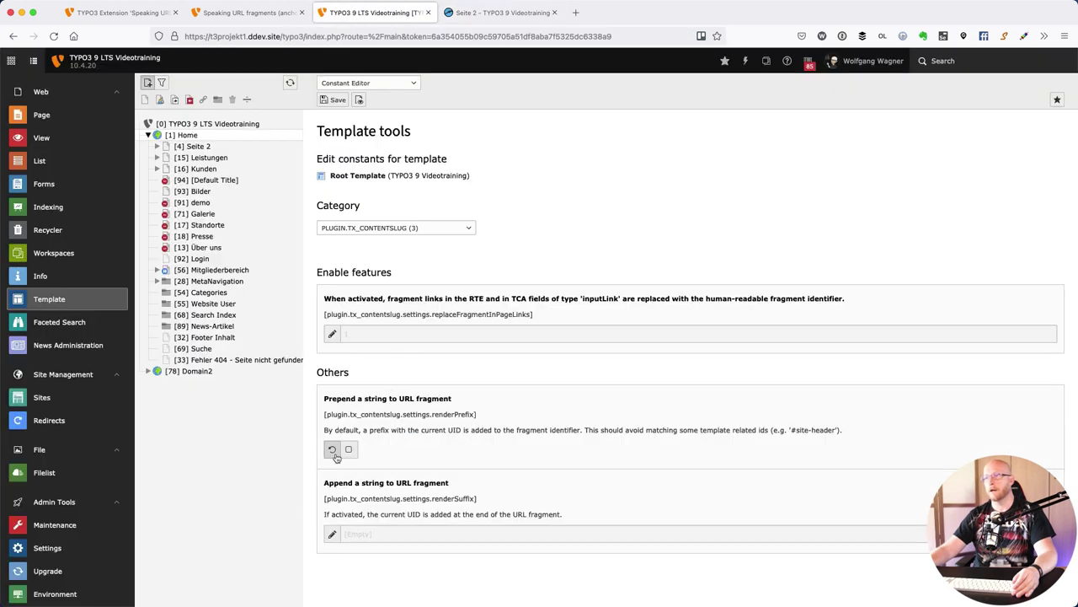